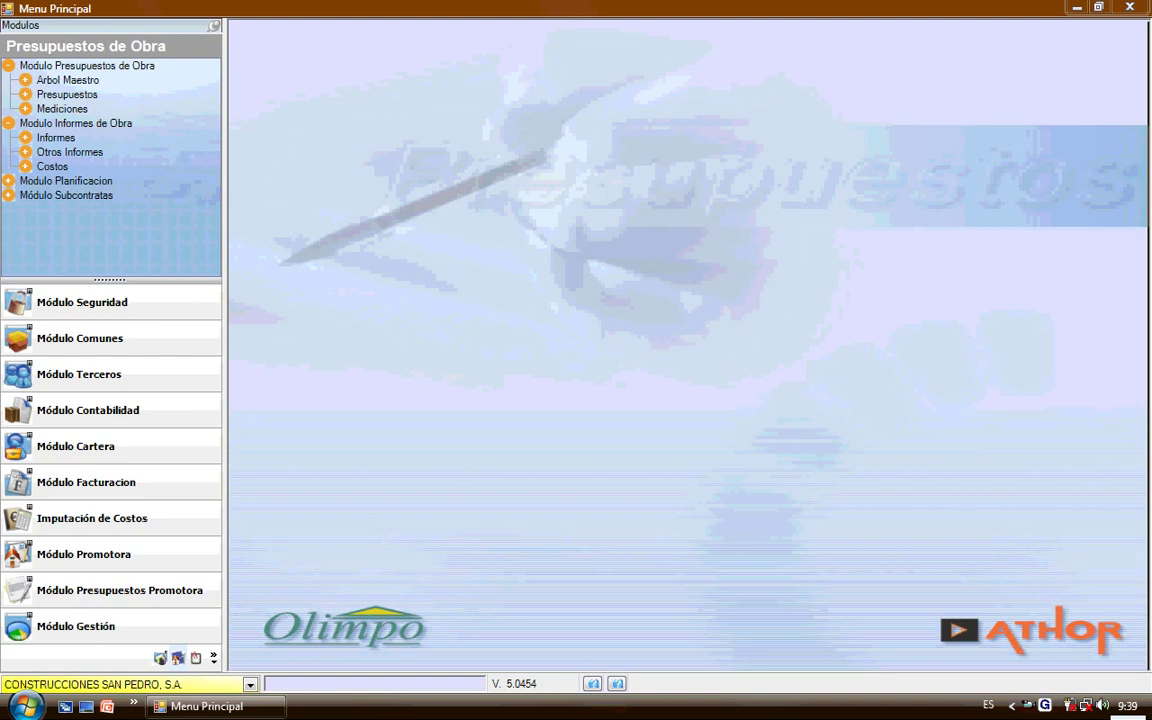
Open the production measurements of work 01, 100 Viviendas promoción LAS VENTAS, for the date 31/05/07
double_click(62, 109)
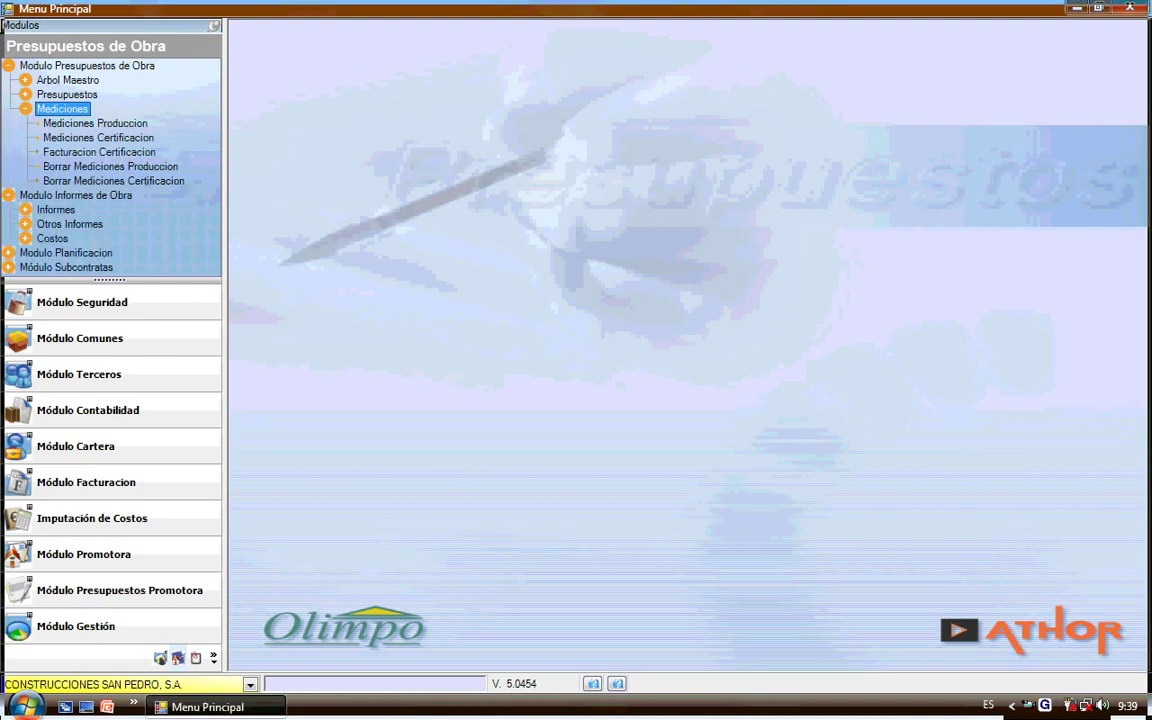
left_click(95, 124)
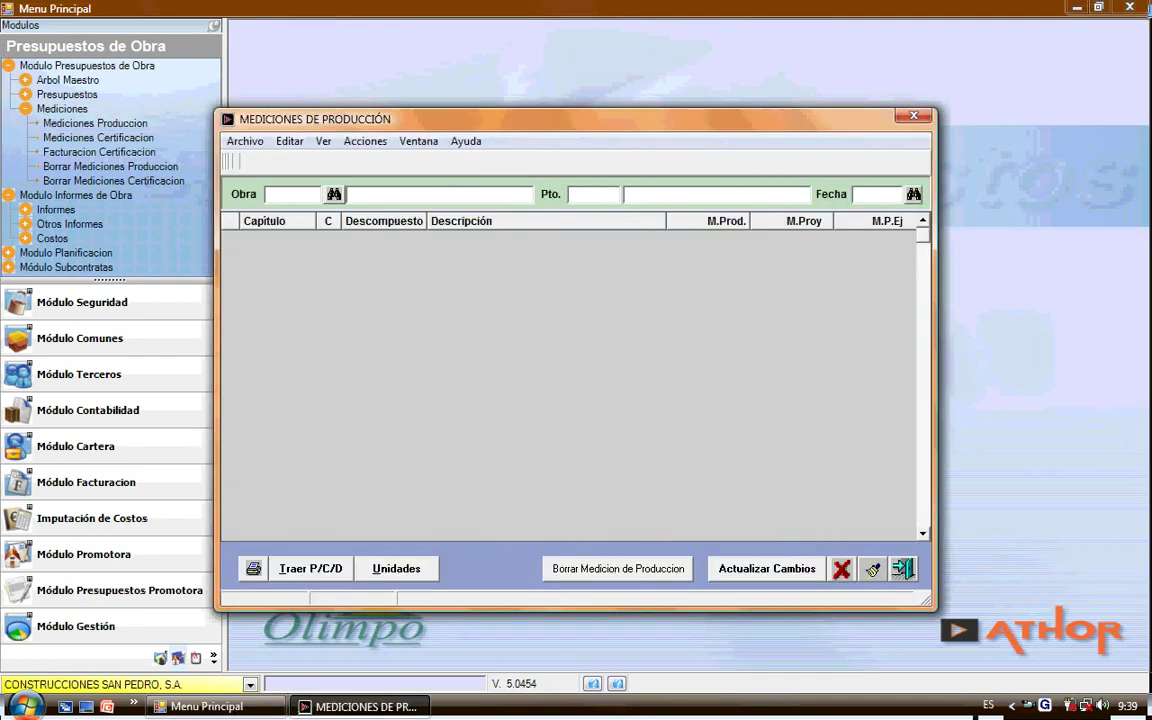
left_click(334, 195)
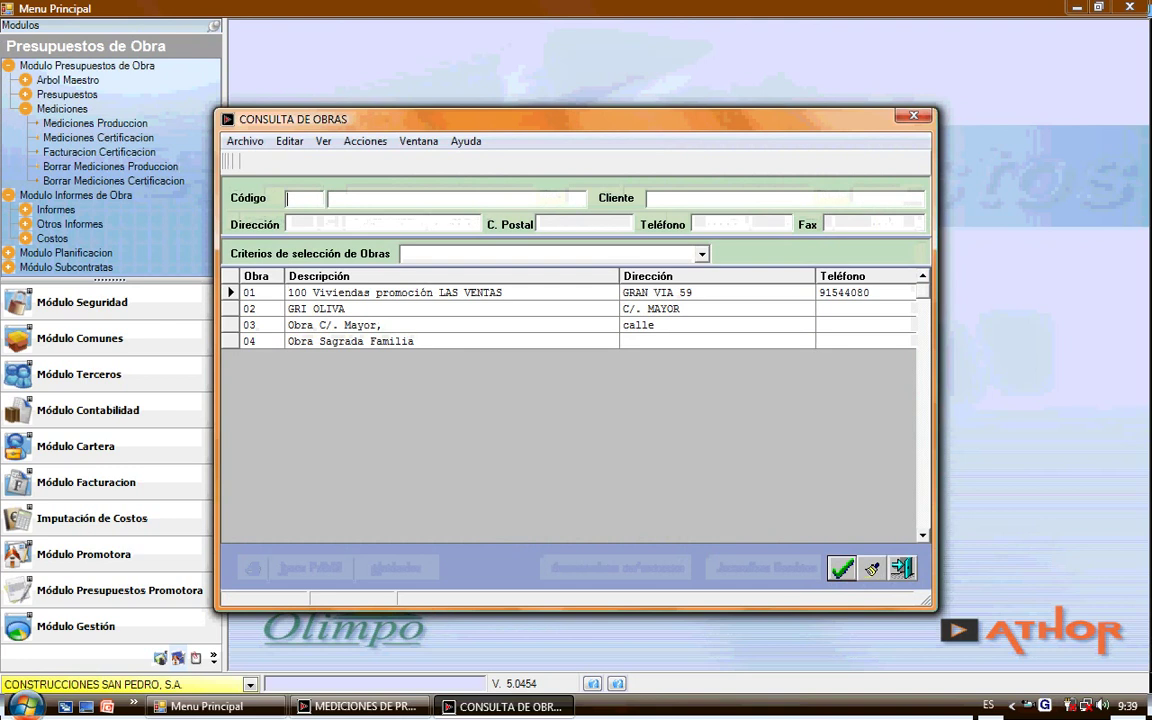
key("Return")
key("Return")
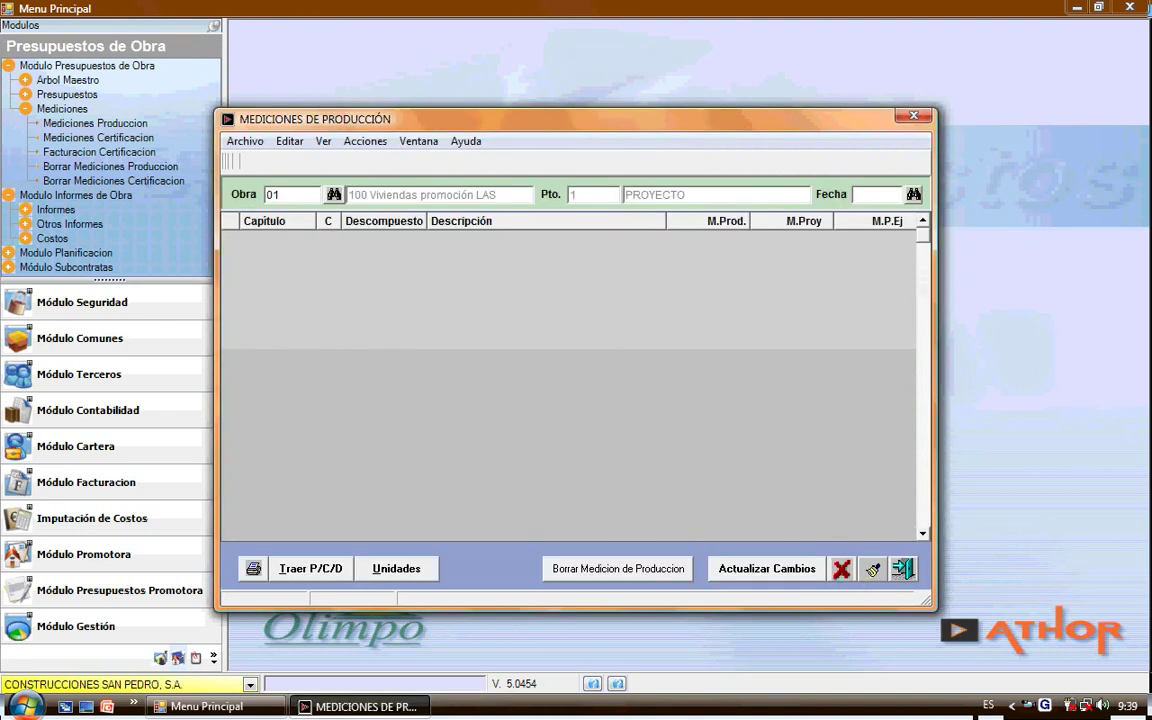
left_click(913, 194)
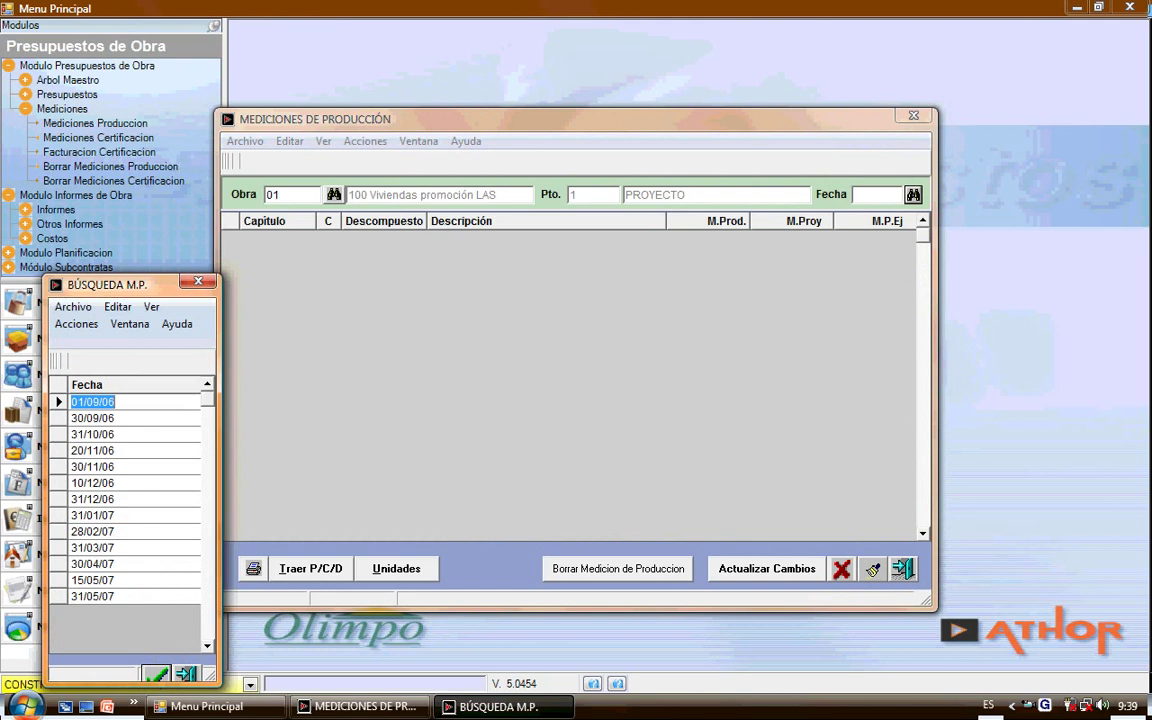
double_click(92, 597)
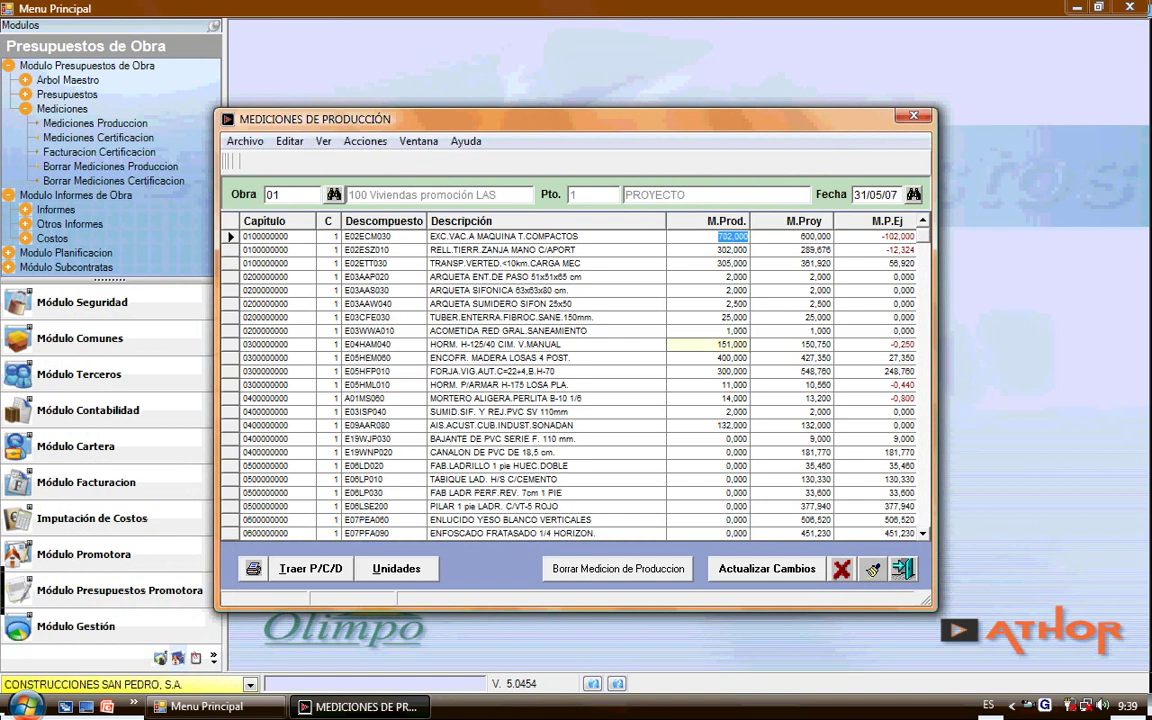
Set the production measurement of item E02ECM030, the machine excavation, to 700
type("700")
key("Return")
Examine the units breakdown of the H-125/40 concrete item E04HAM040, and close the production measurements
key("Down")
key("Down")
key("Down")
key("Down")
key("Down")
key("Down")
key("Down")
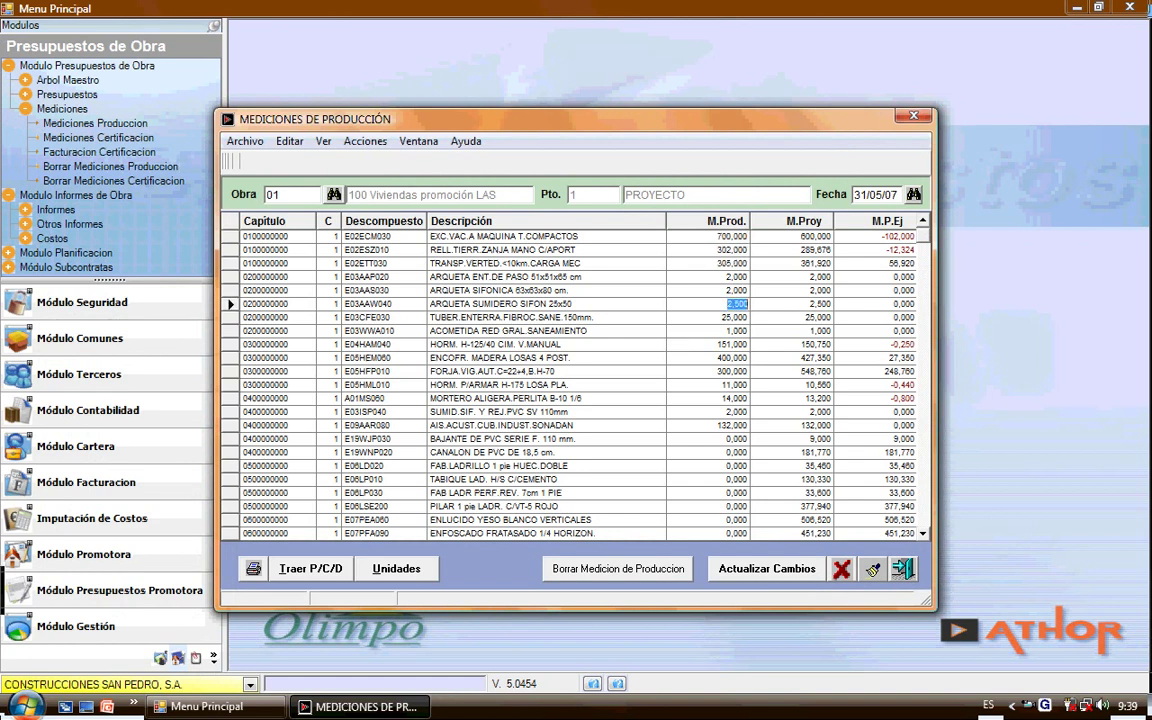
key("Down")
left_click(397, 569)
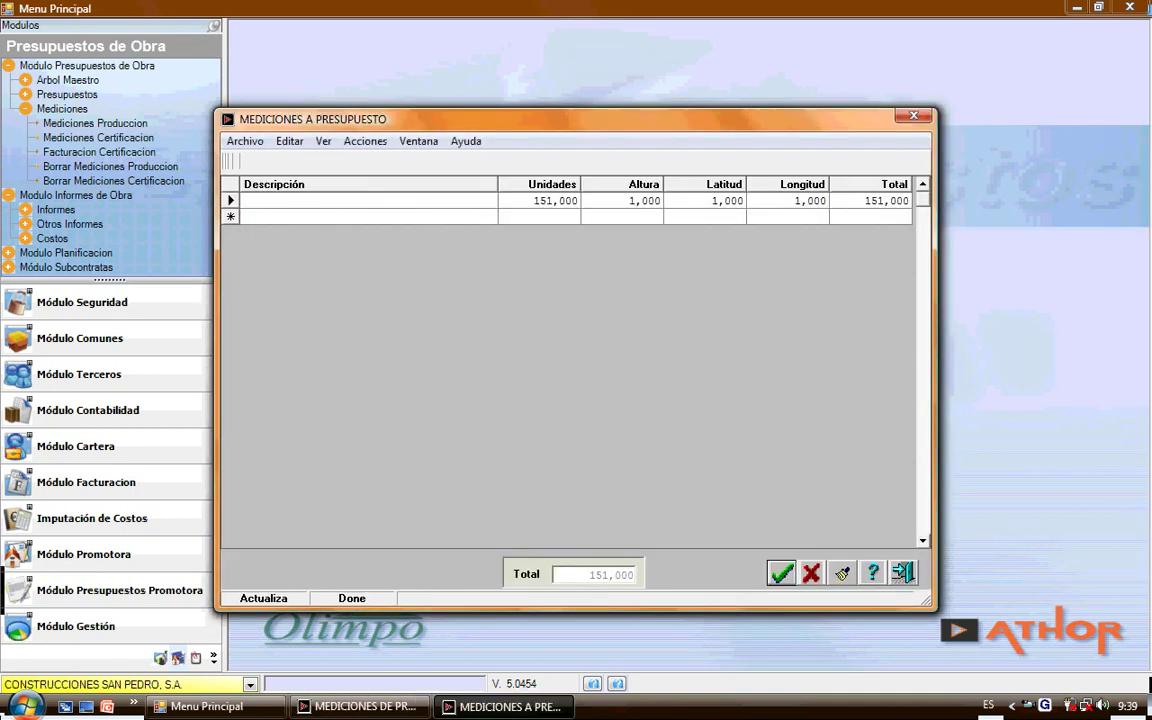
left_click(903, 572)
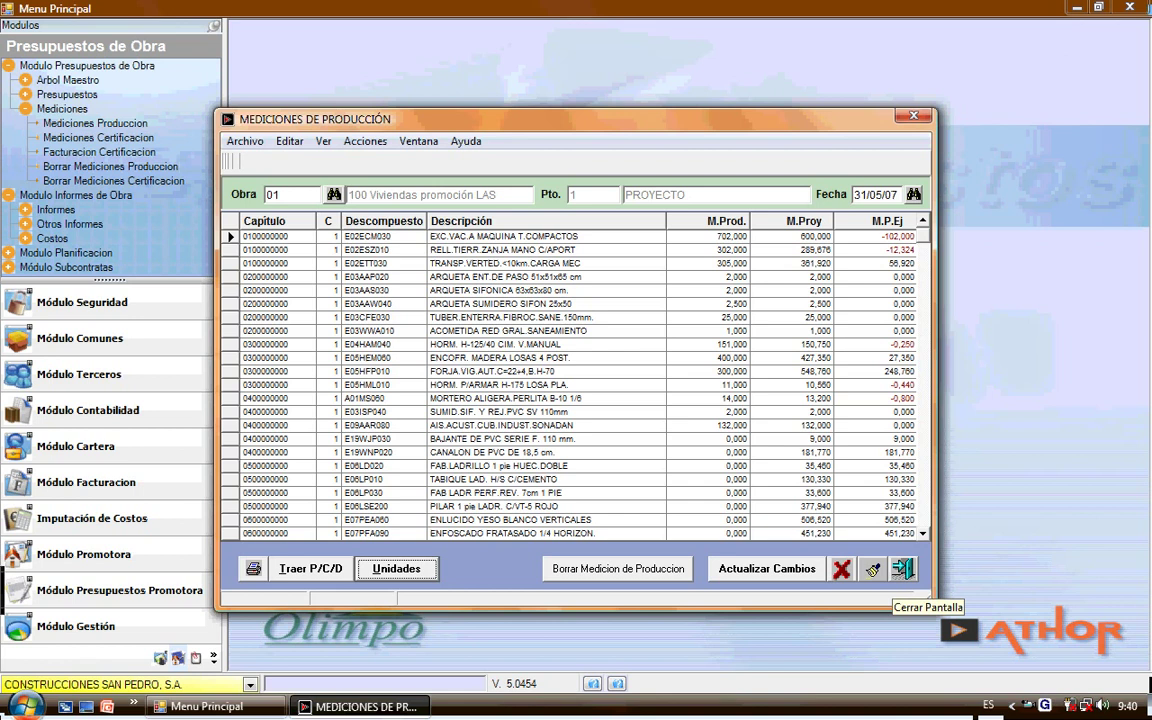
left_click(903, 568)
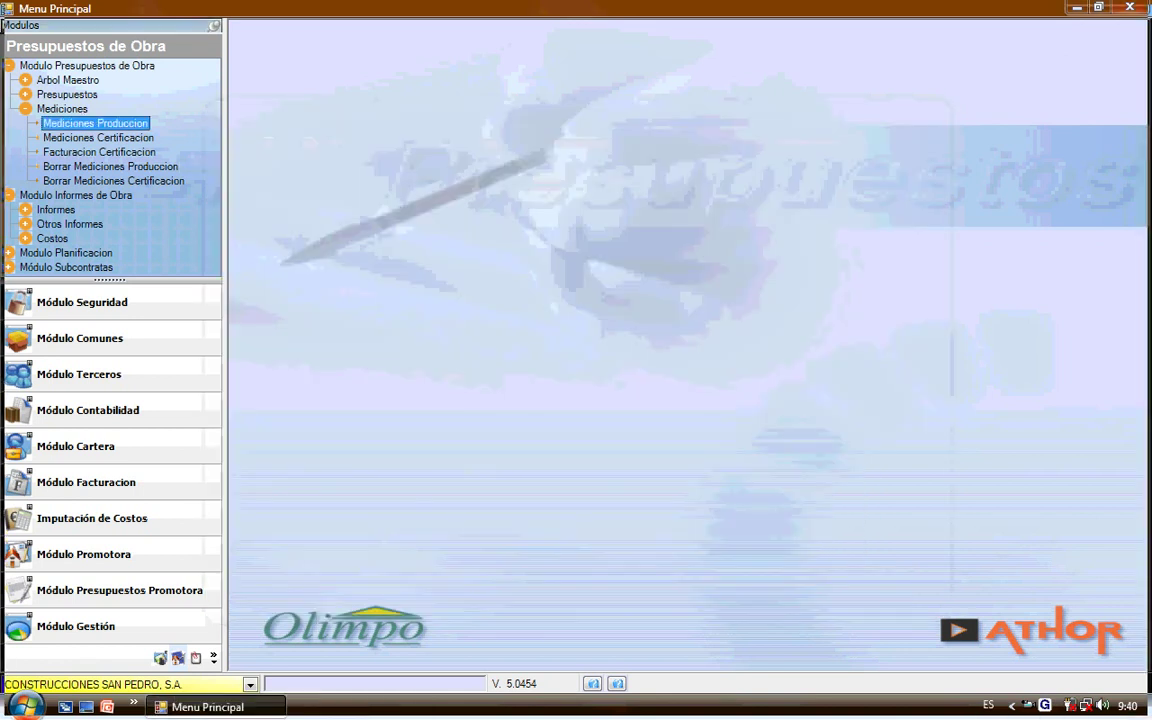
Open the certification measurements of work 01 for certification 8, dated 30/04/07
left_click(98, 138)
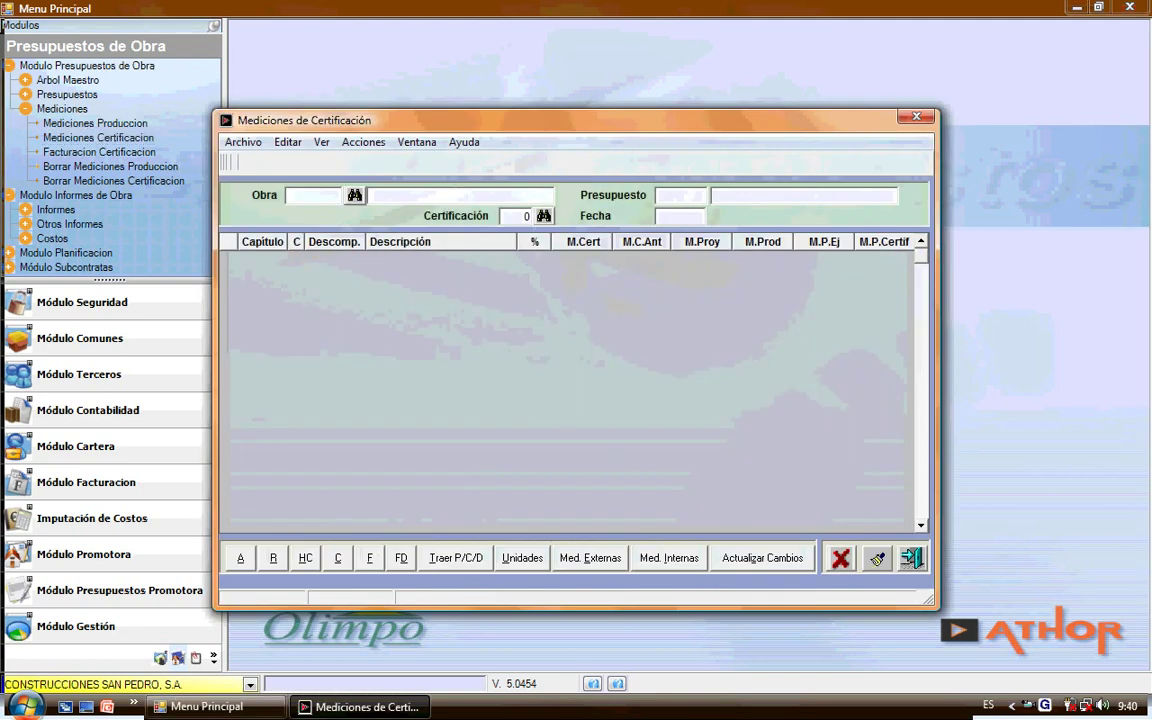
type("01")
key("Return")
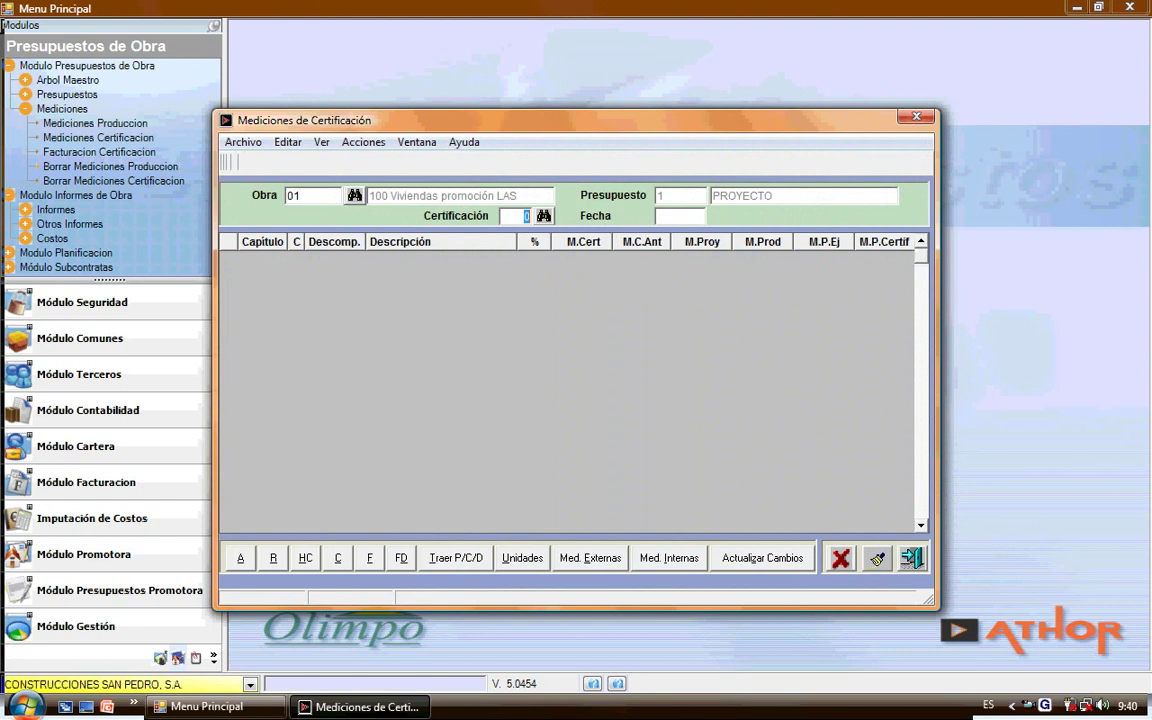
left_click(544, 216)
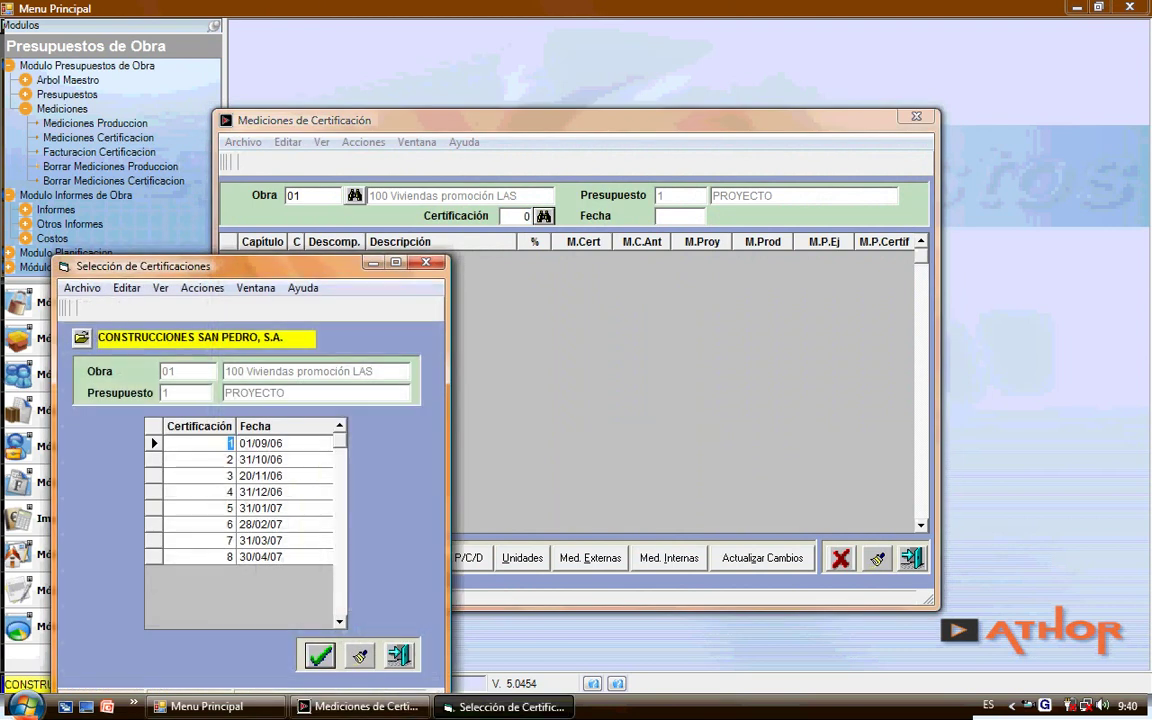
double_click(250, 557)
key("Return")
key("Return")
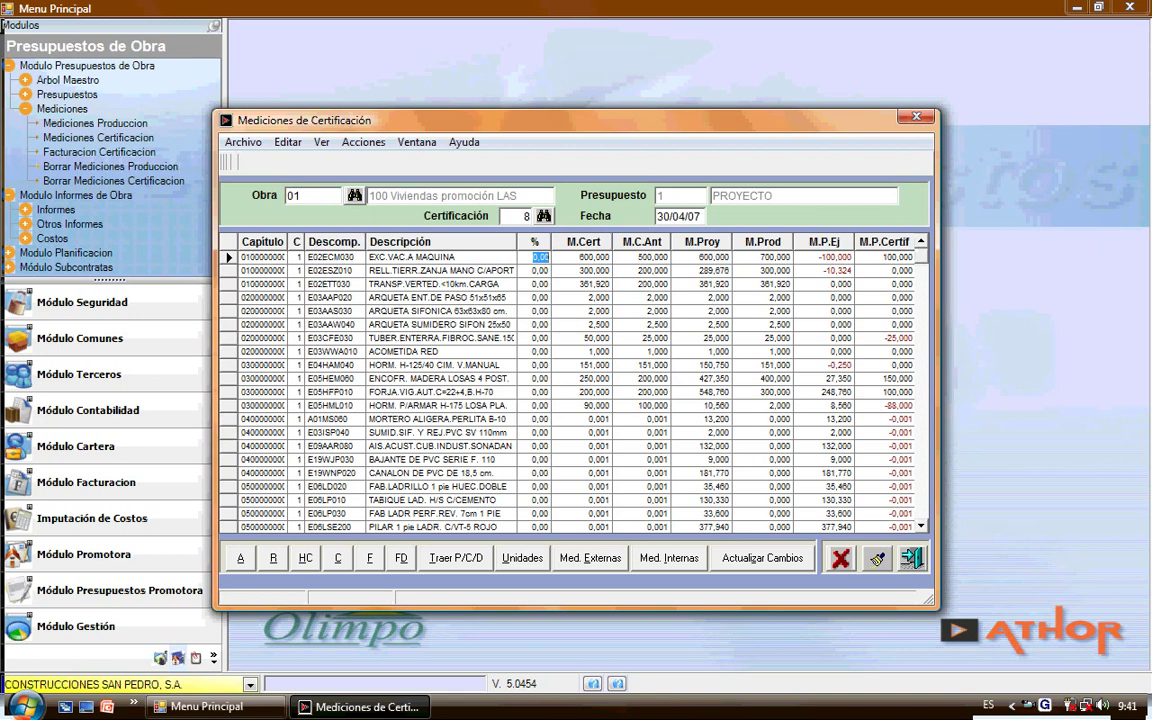
Check the certification's closing calculation sheet and generate the certification report, accepting the offered chapter level
left_click(305, 557)
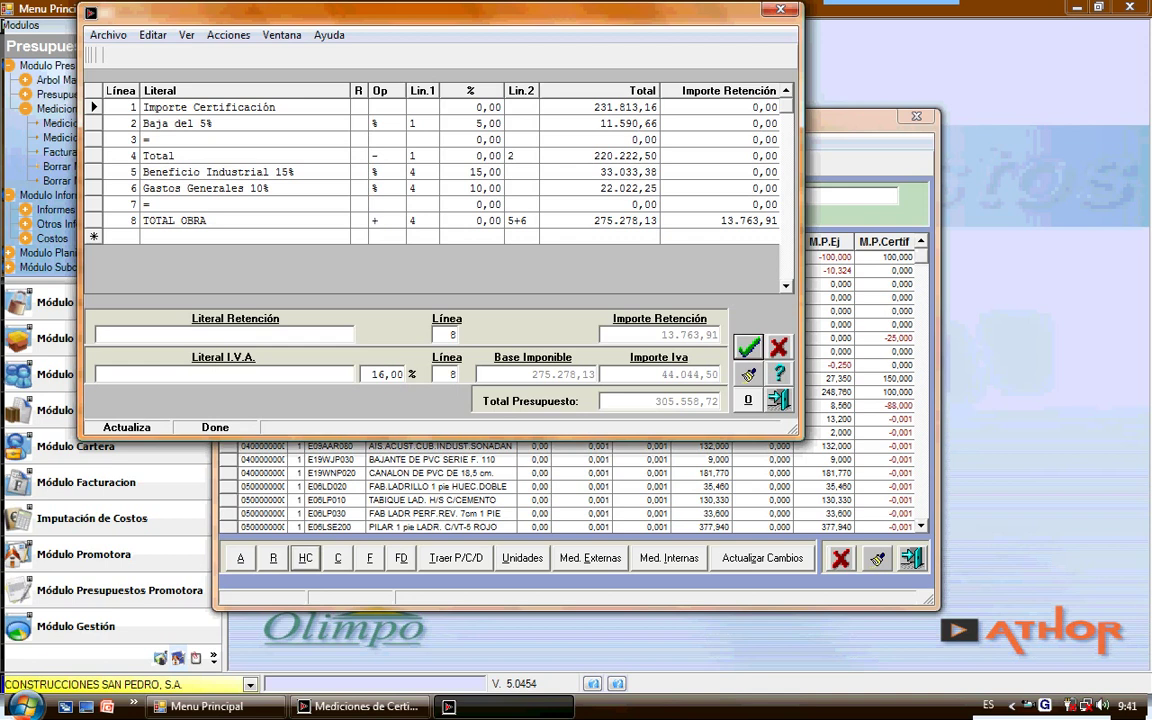
left_click(779, 399)
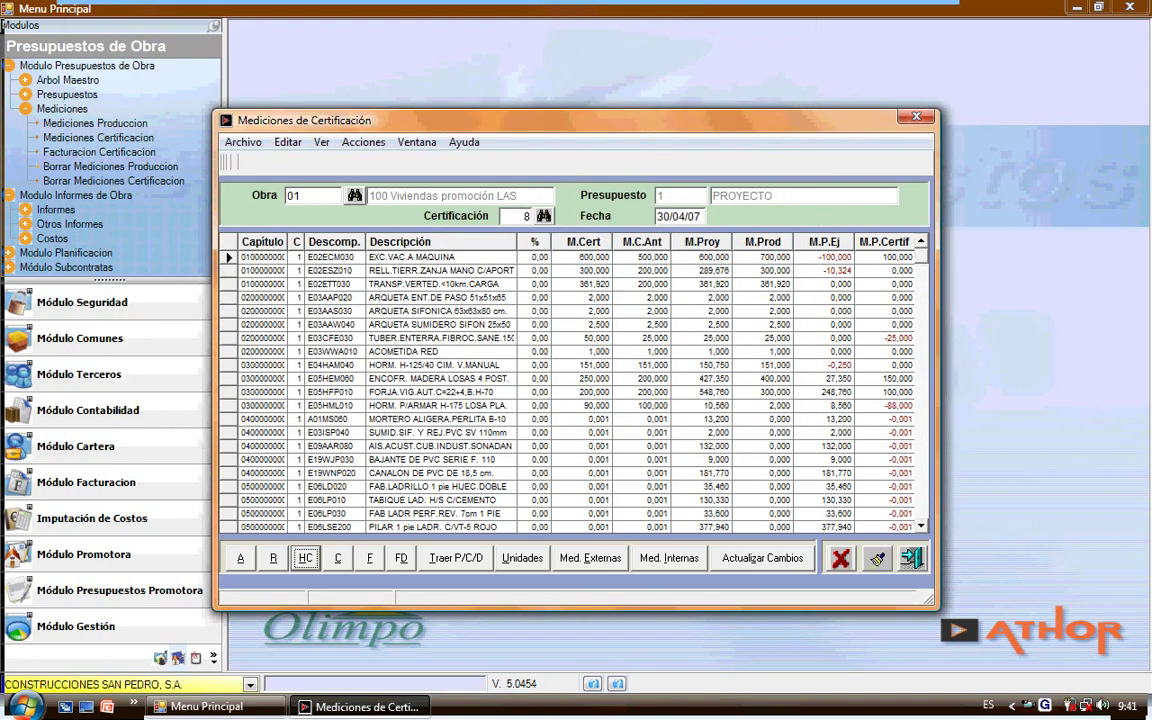
key("alt+c")
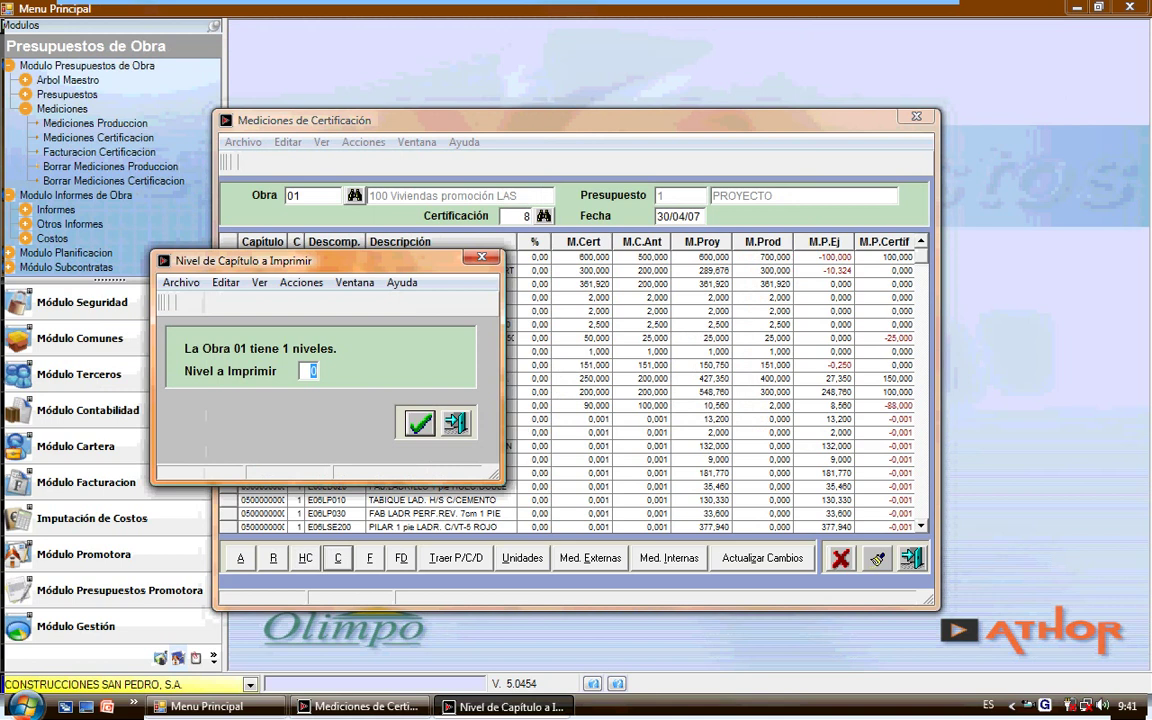
key("Return")
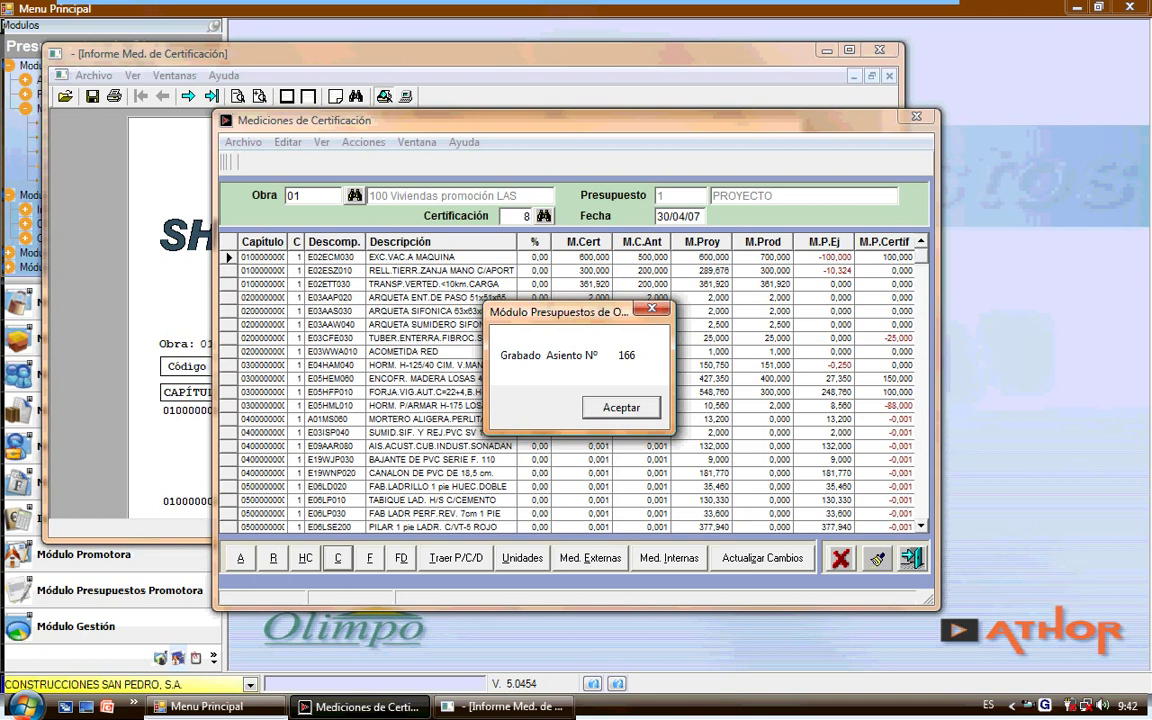
key("Return")
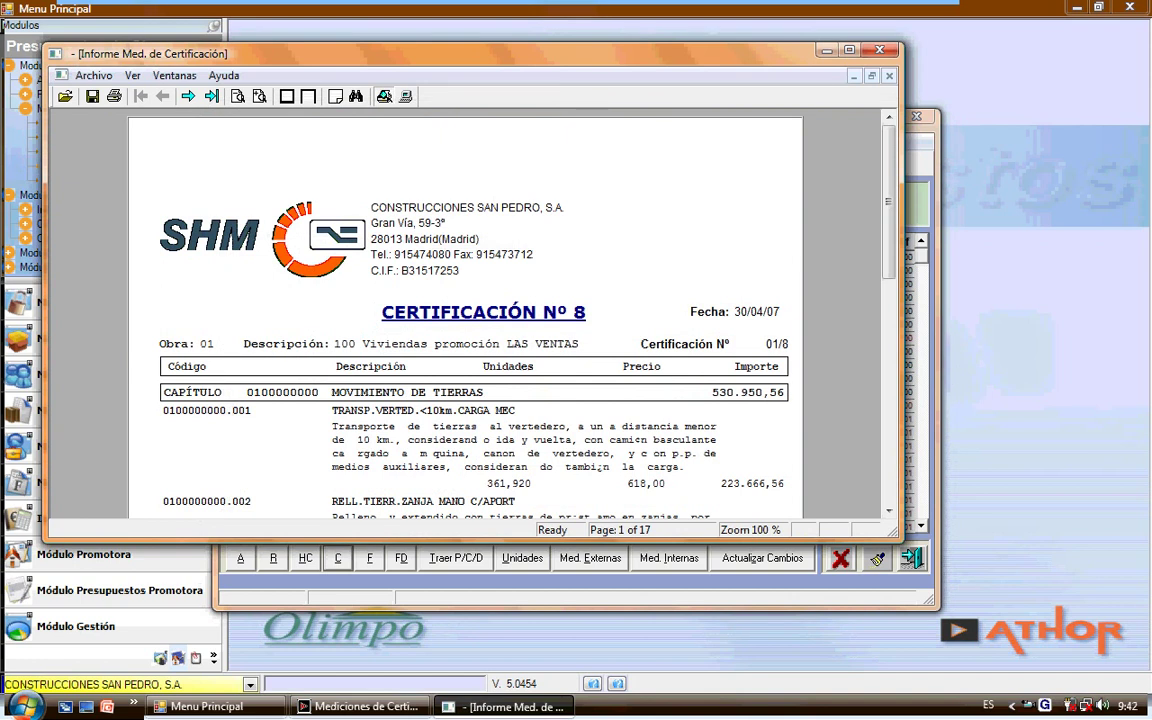
Examine the certification report from its first pages to the chapter totals and certification summary on the last page, and close it
left_click(849, 50)
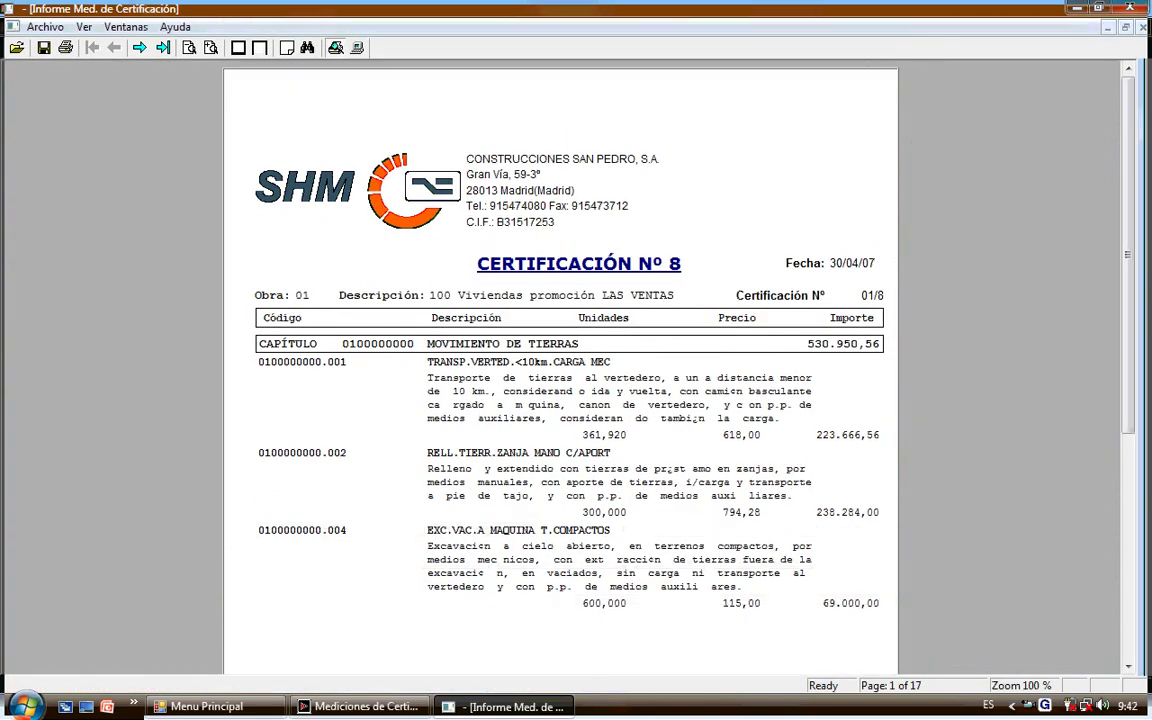
left_click(139, 47)
left_click(139, 47)
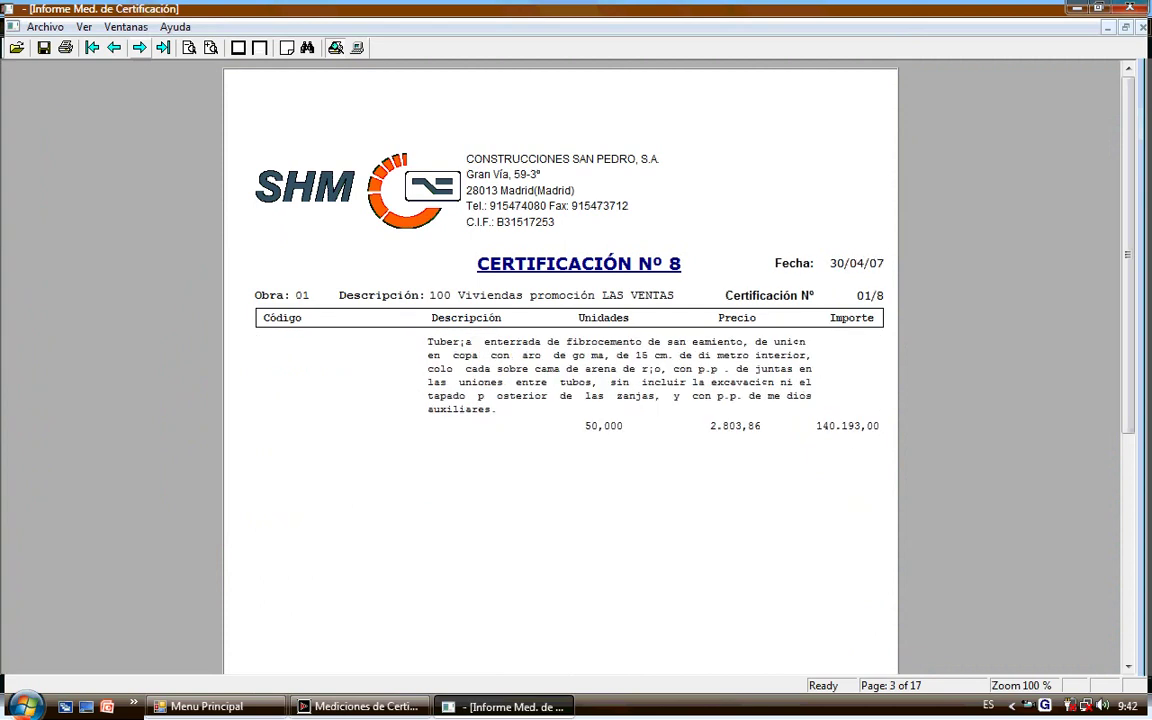
left_click(162, 47)
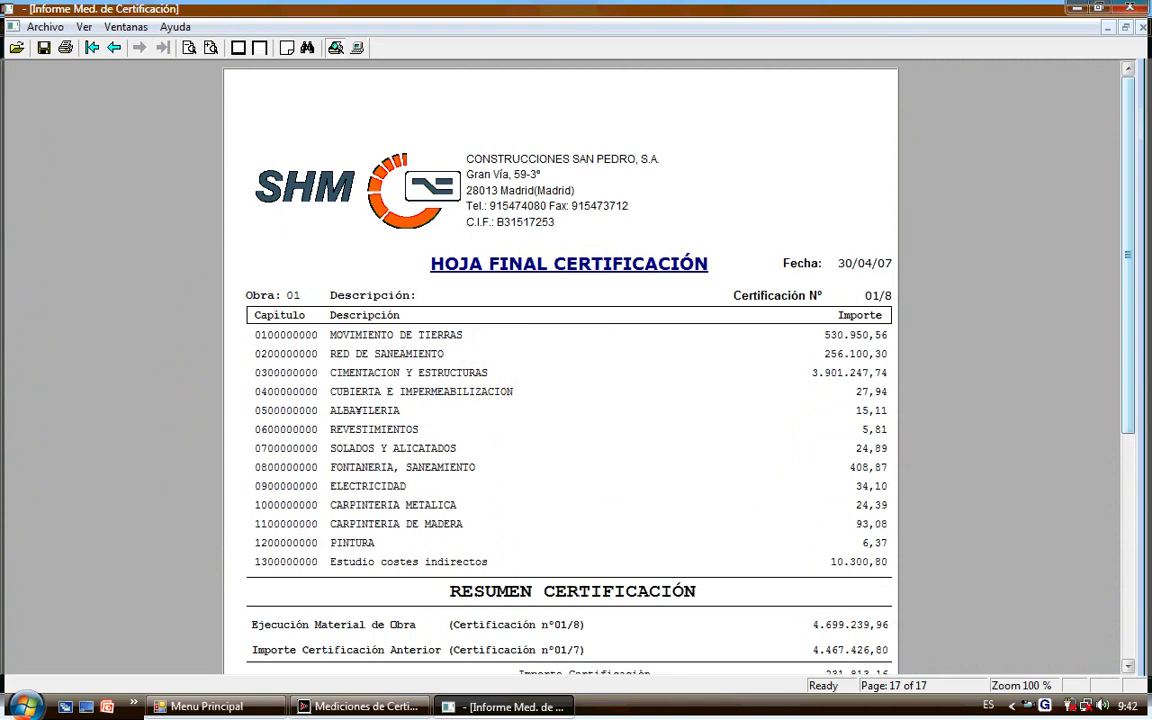
scroll(560, 360, "down", 4)
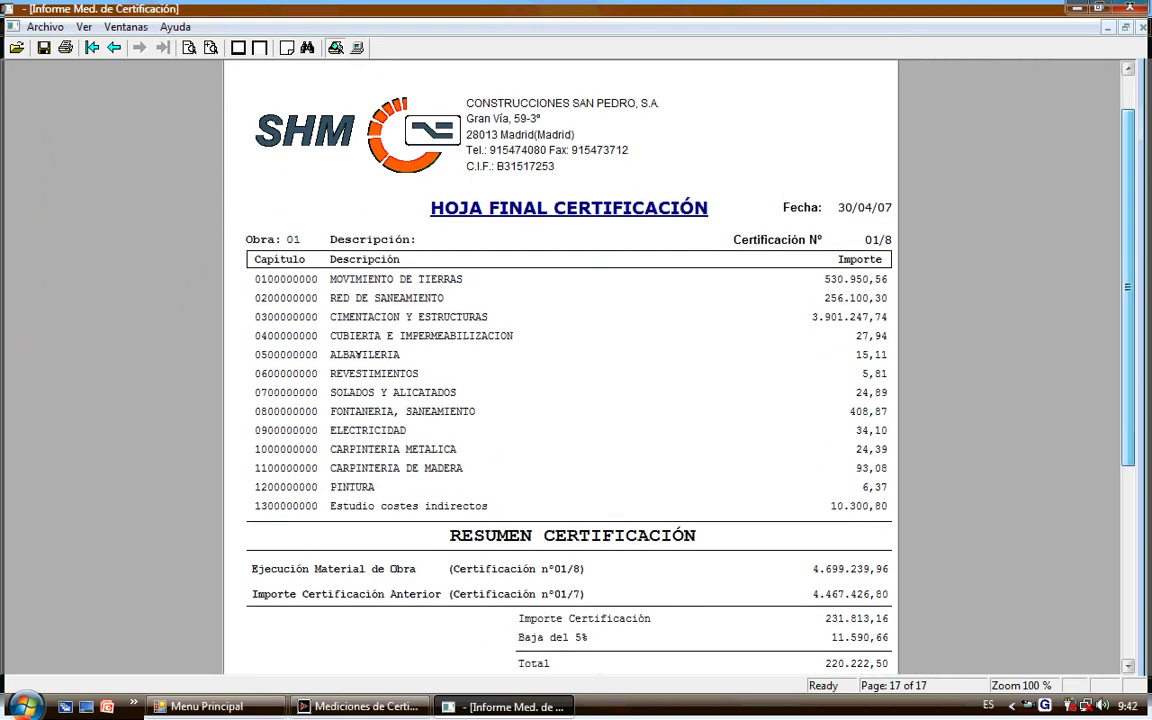
left_click_drag(1128, 352, 1128, 354)
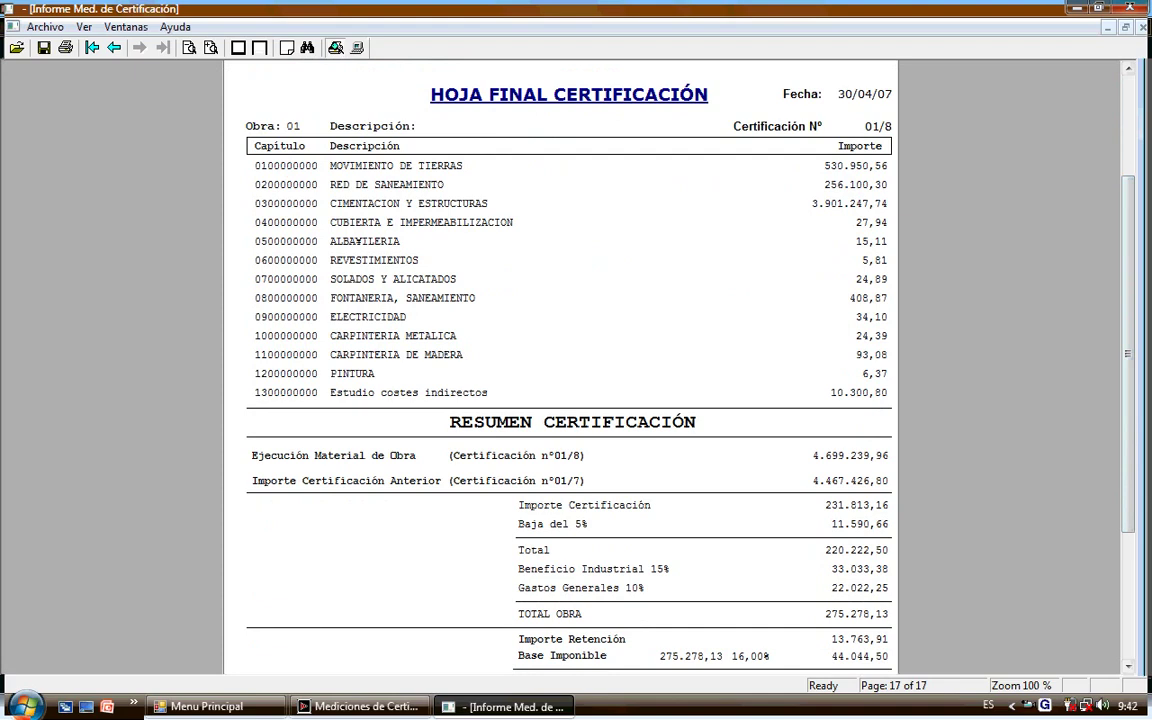
scroll(1128, 353, "down", 3)
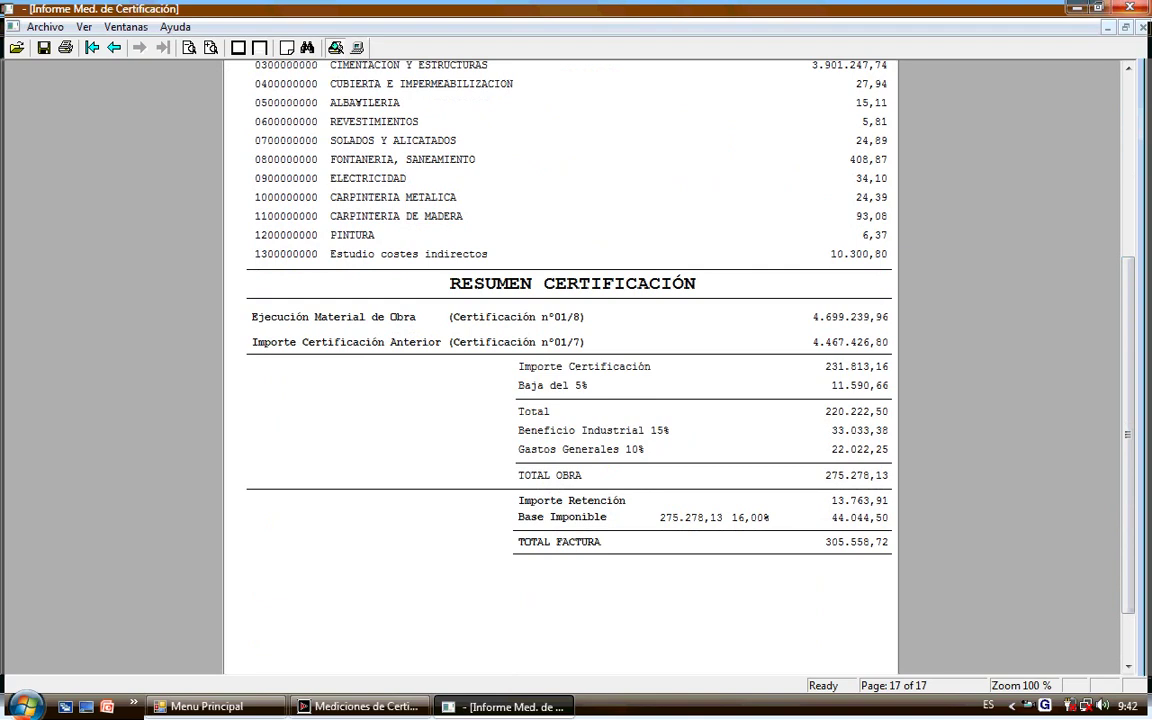
key("alt+F4")
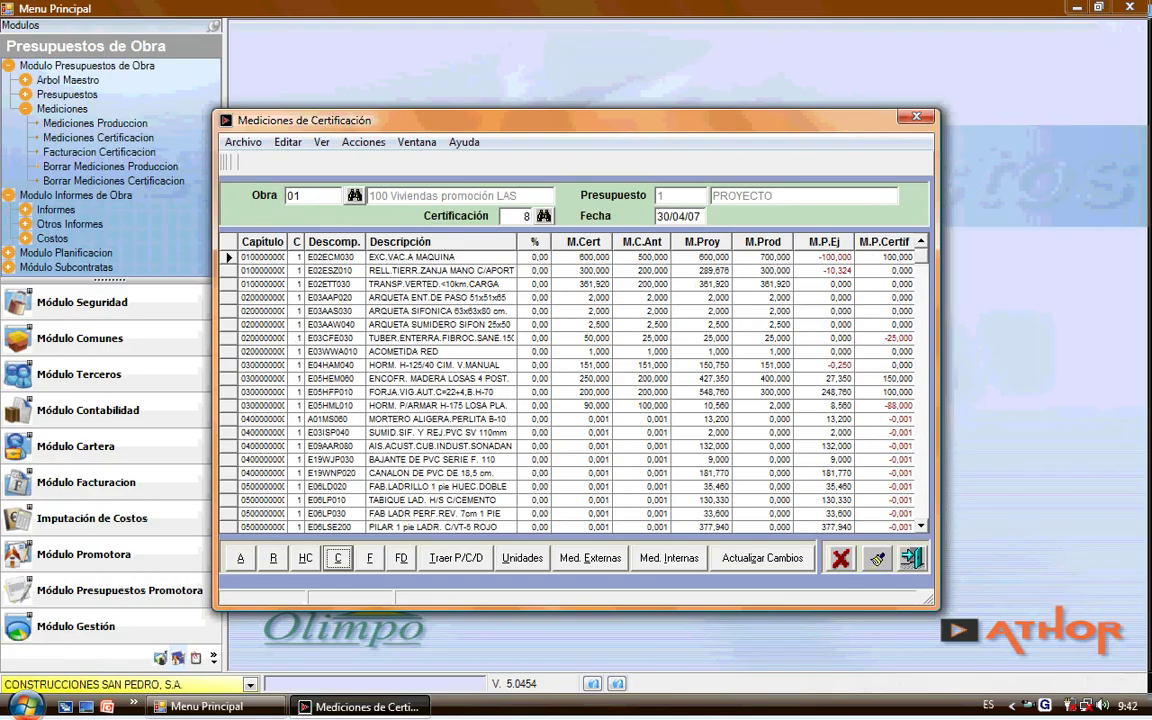
Generate the invoice for certification 8, review its client data, chapter amounts and summary, and close it
key("alt+f")
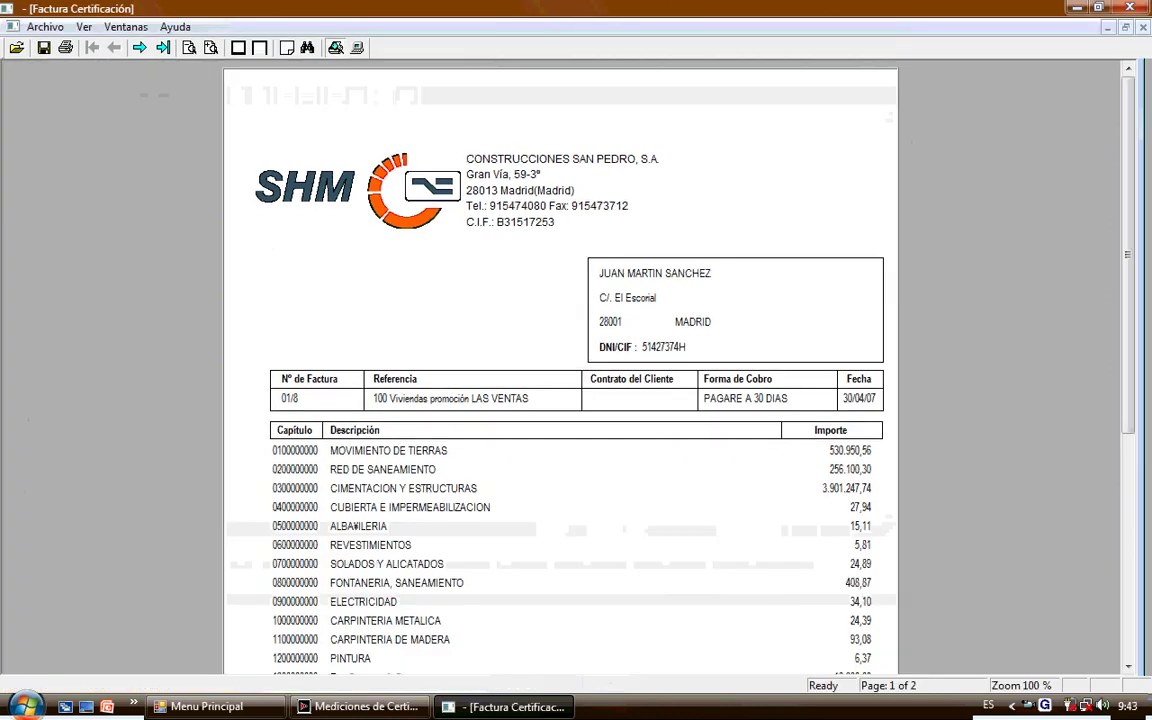
scroll(560, 365, "down", 3)
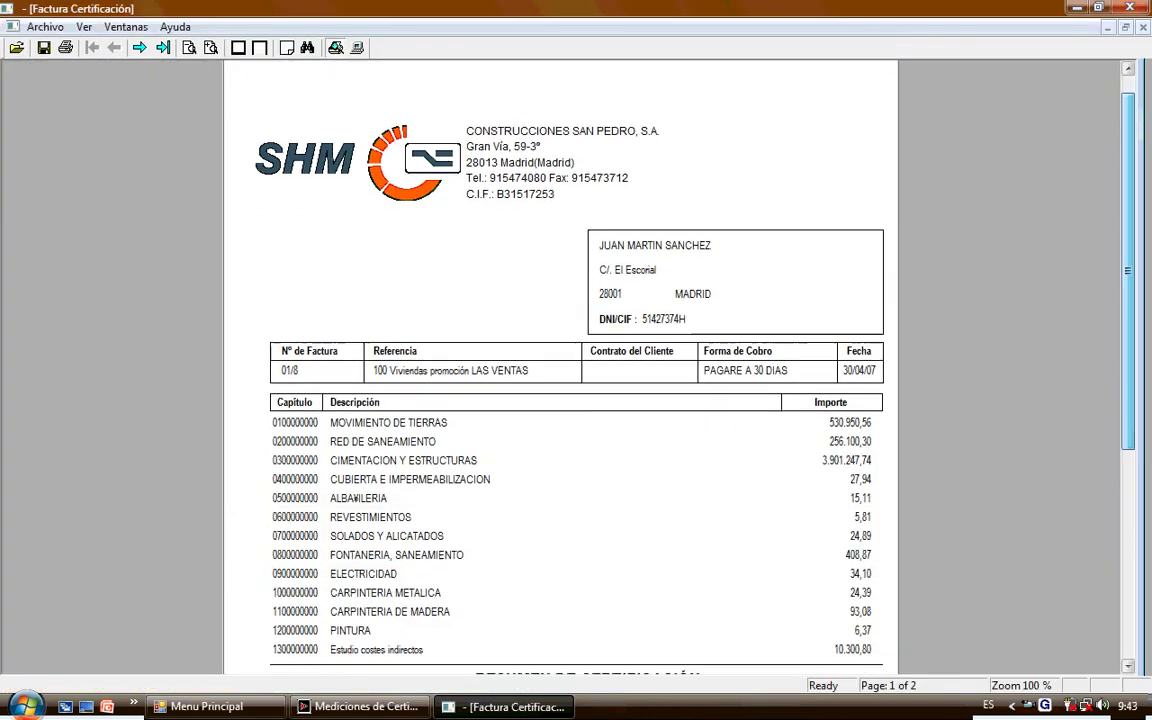
scroll(560, 365, "down", 10)
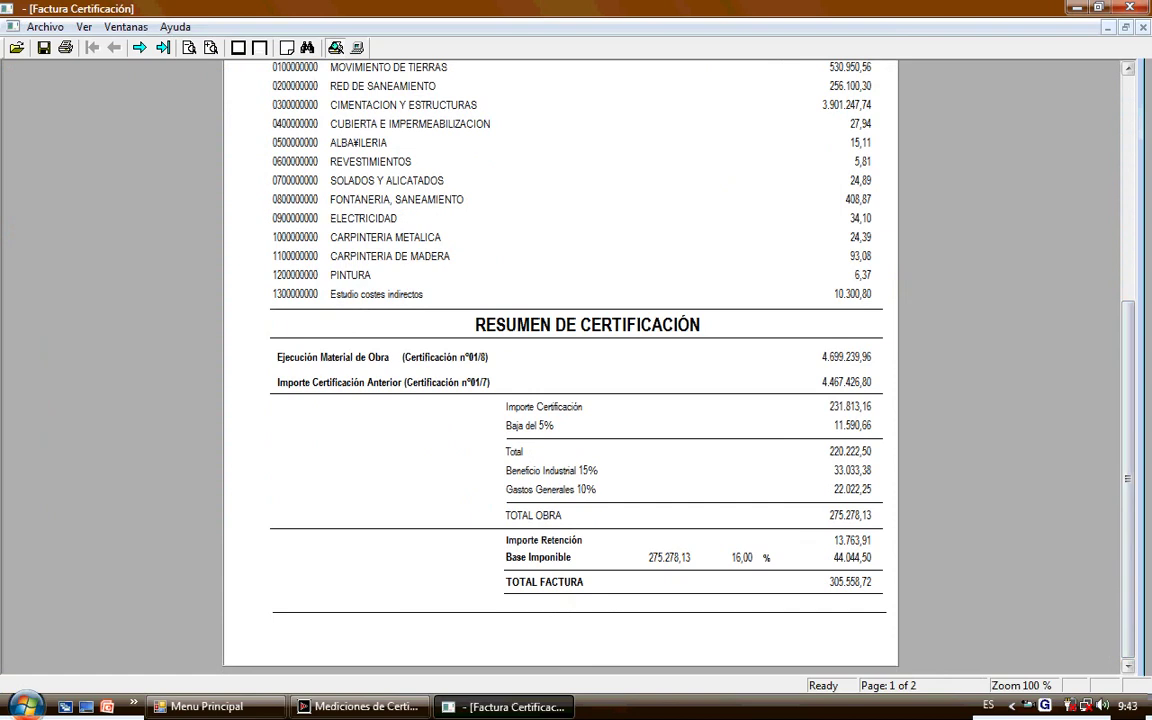
scroll(560, 365, "up", 11)
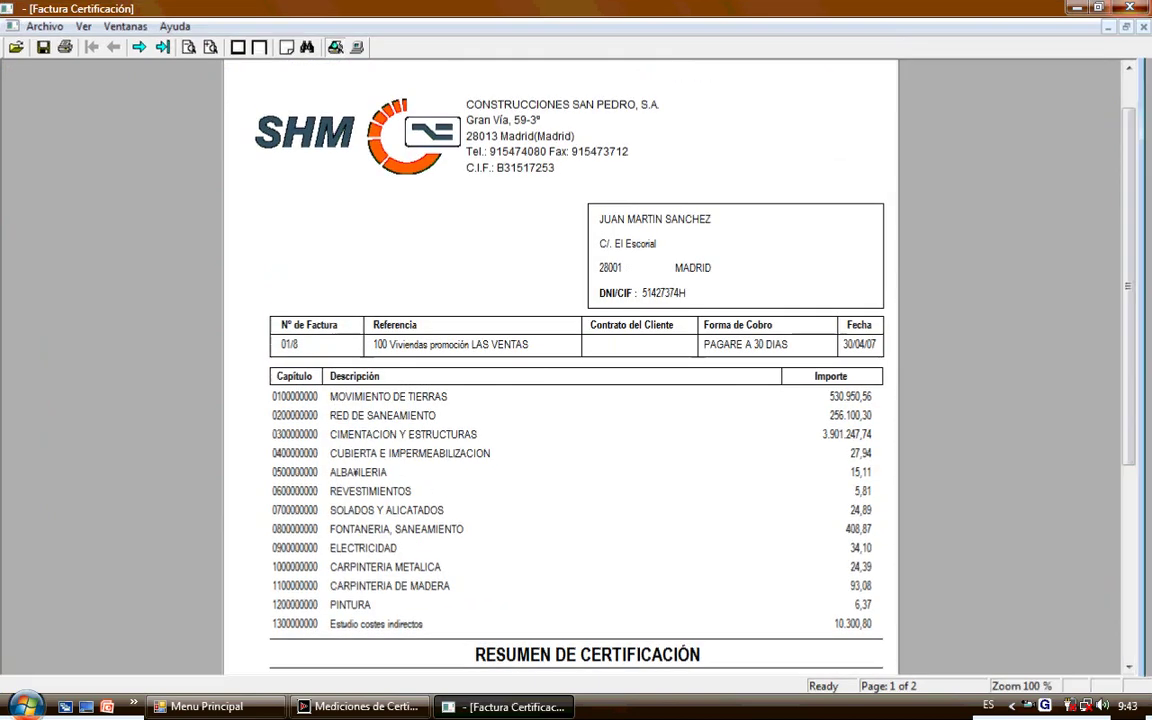
key("alt+F4")
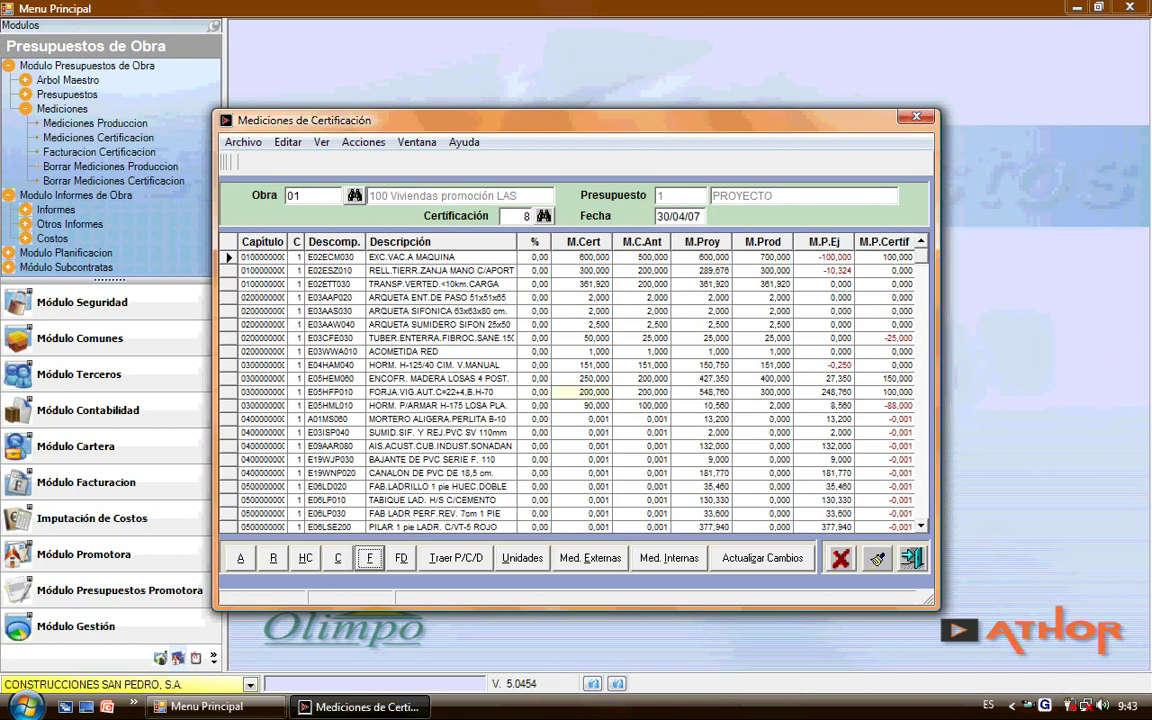
Set the certified measurements of items E05HEM060 and E05HFP010 to 300 each and update the certification with the changes
left_click(594, 379)
type("300")
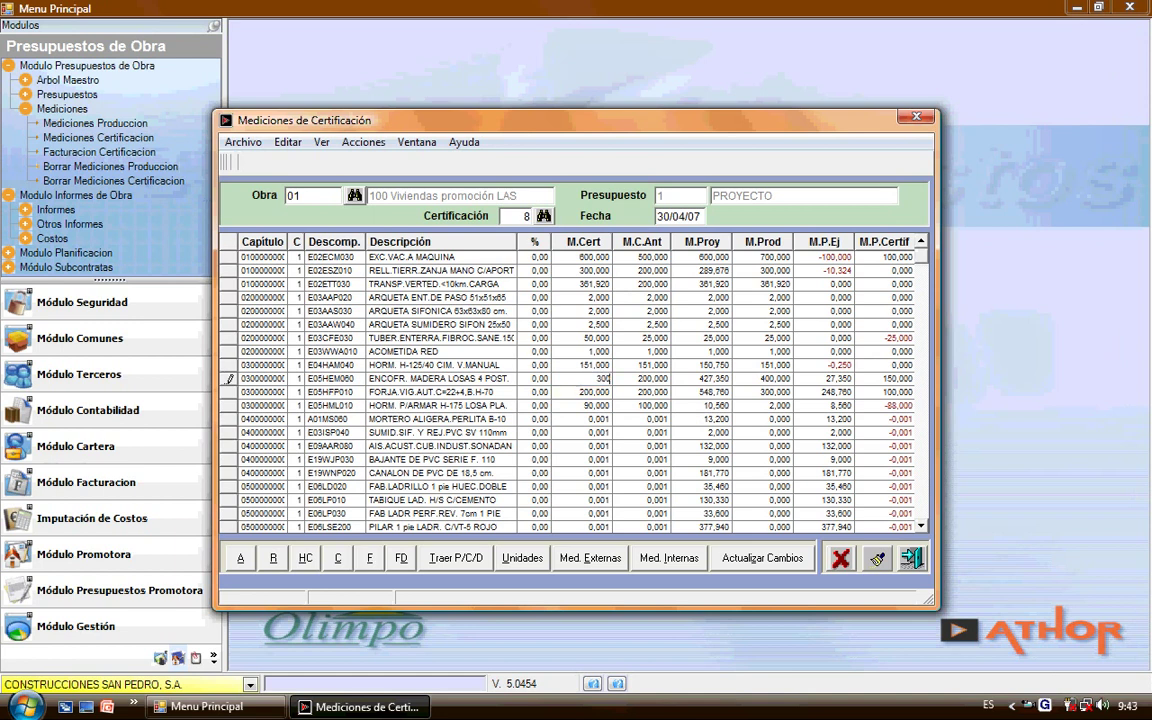
left_click(594, 392)
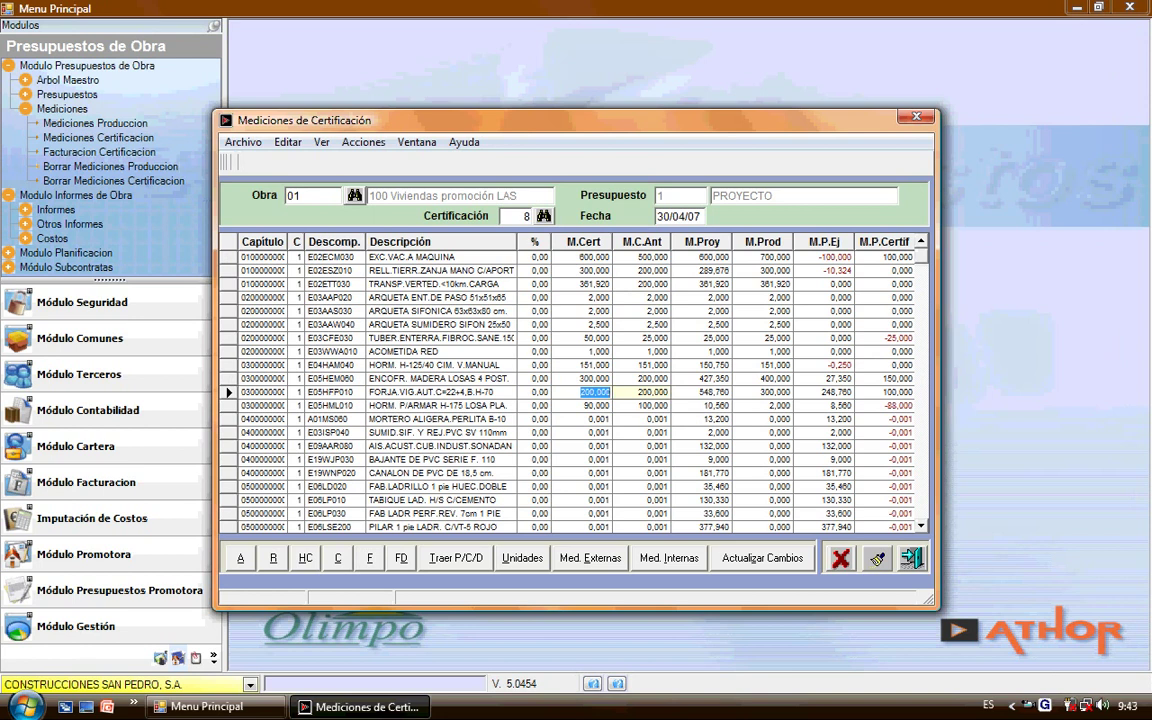
type("300")
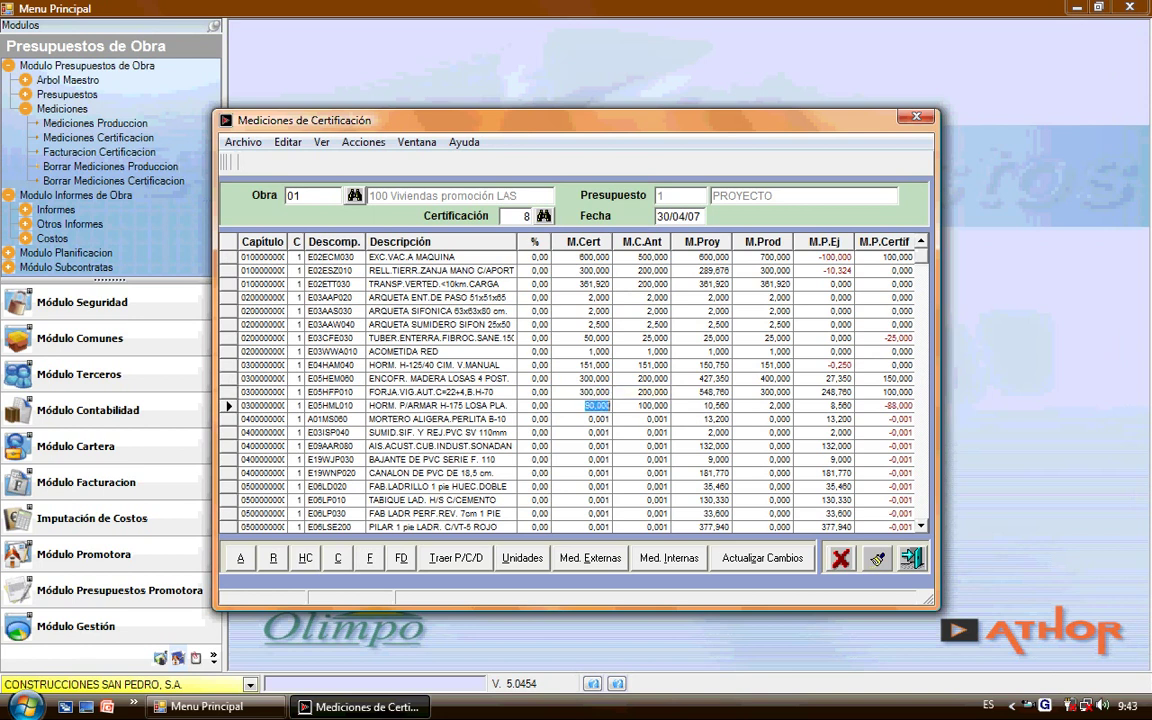
key("Return")
key("alt+z")
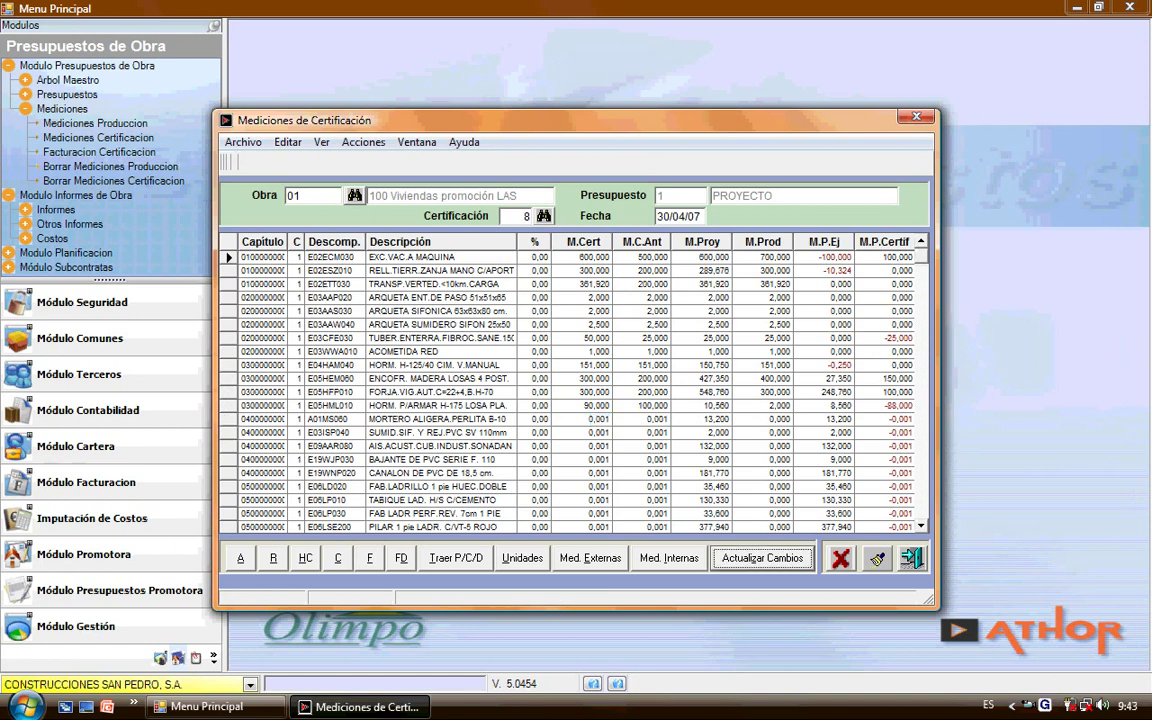
Recalculate certification 8's closing calculation sheet with the updated amounts, confirm it and close the sheet
left_click(305, 558)
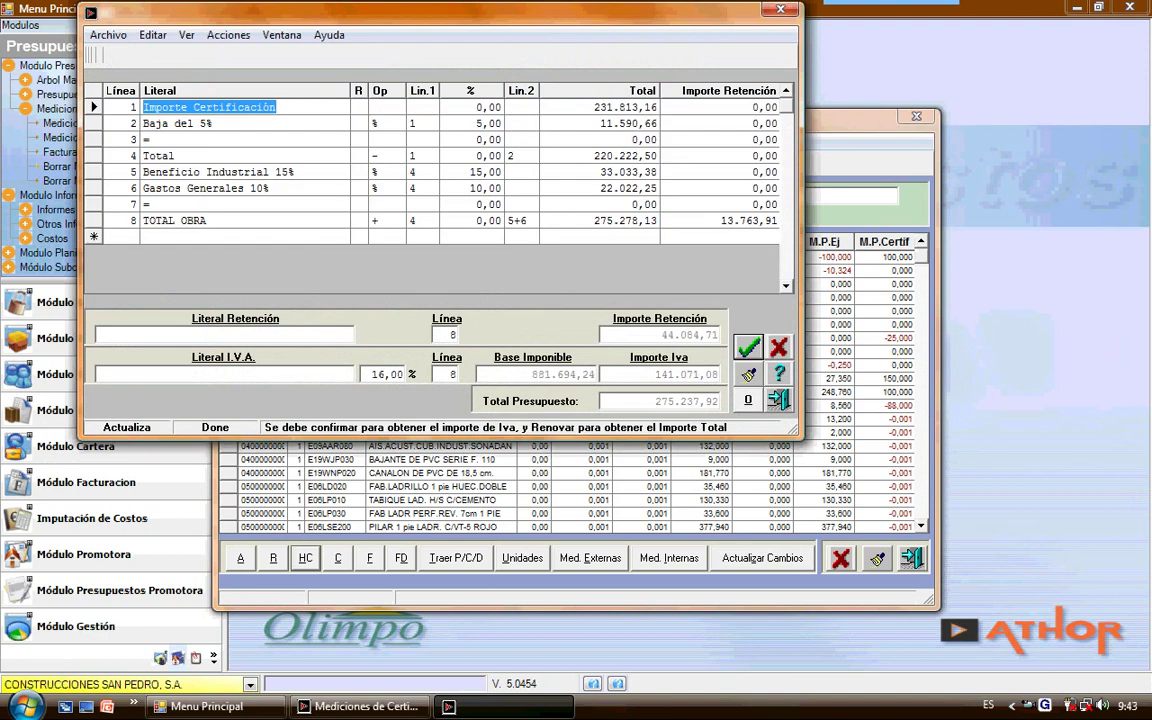
left_click(748, 347)
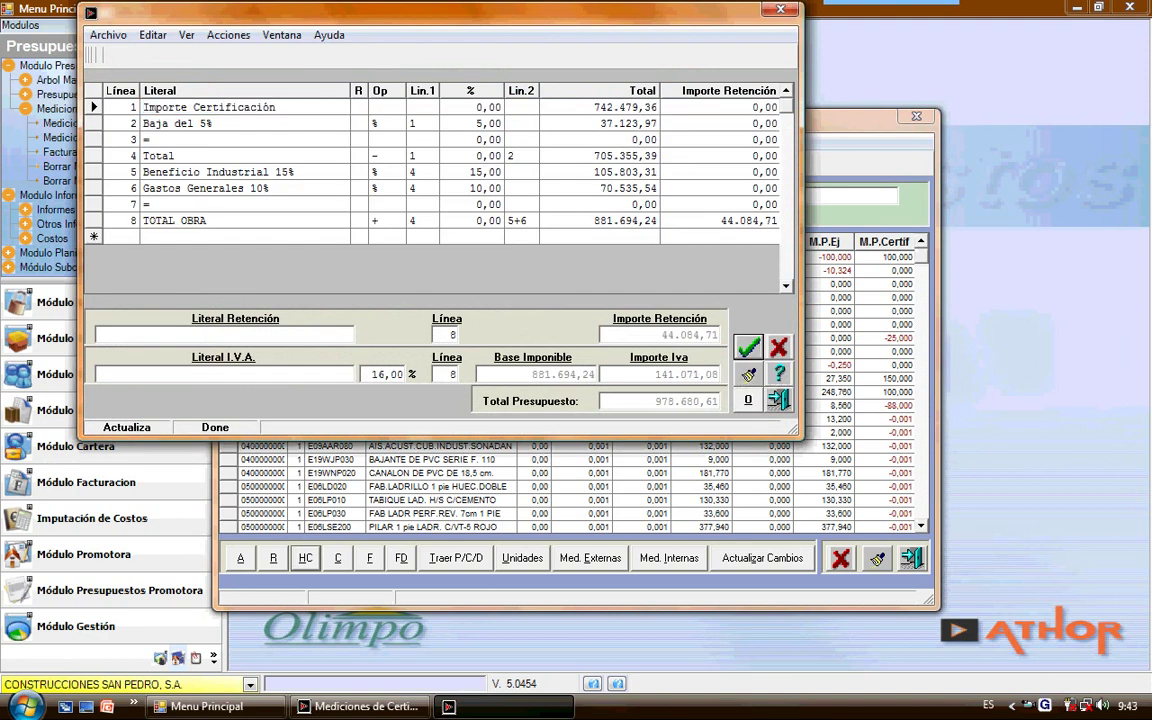
left_click(776, 400)
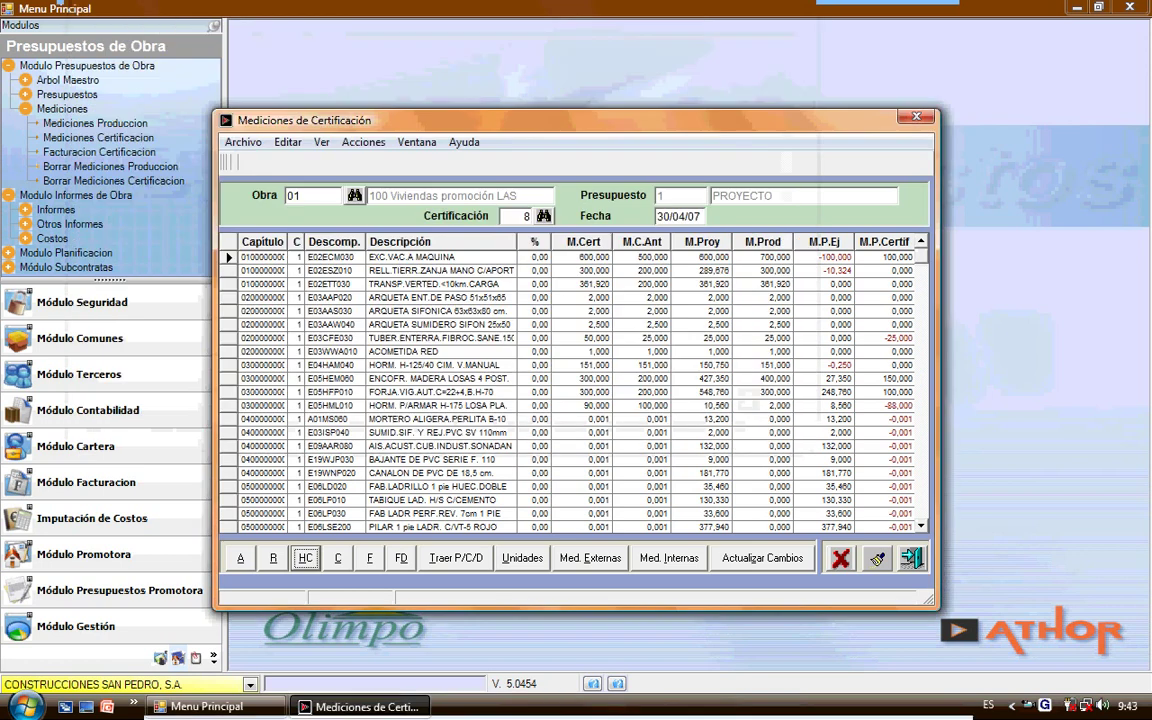
Regenerate the certification 8 report at the offered chapter level 0 and acknowledge the recorded accounting entry
left_click(338, 558)
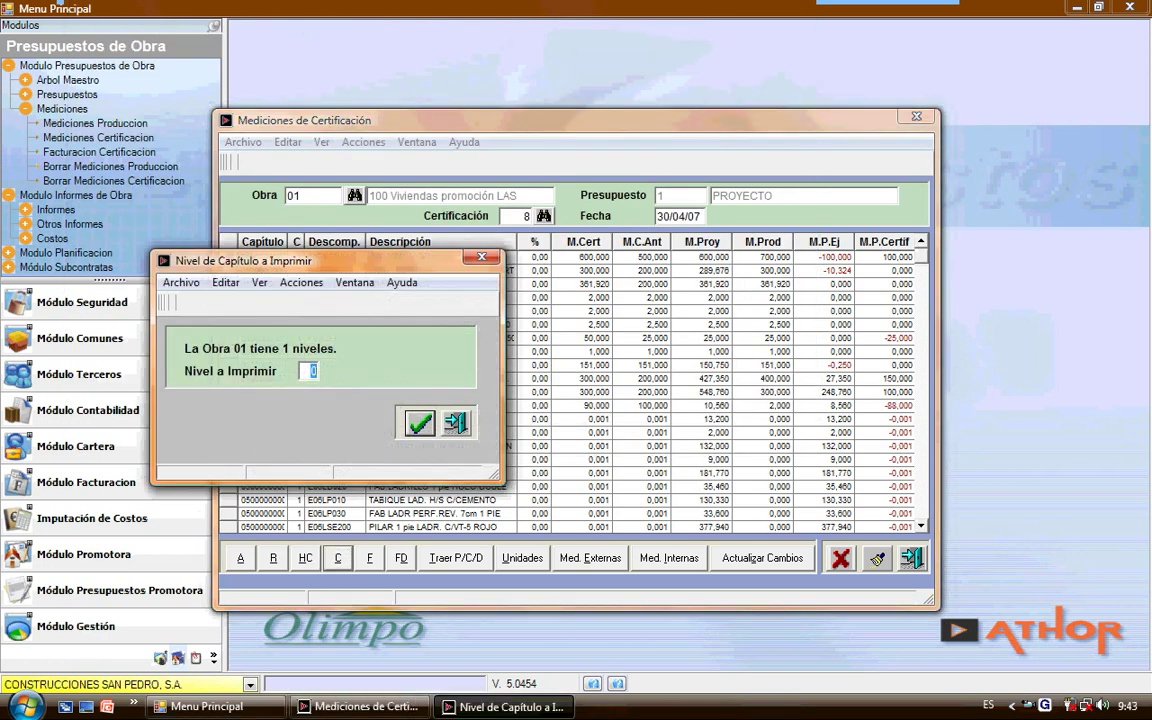
key("Return")
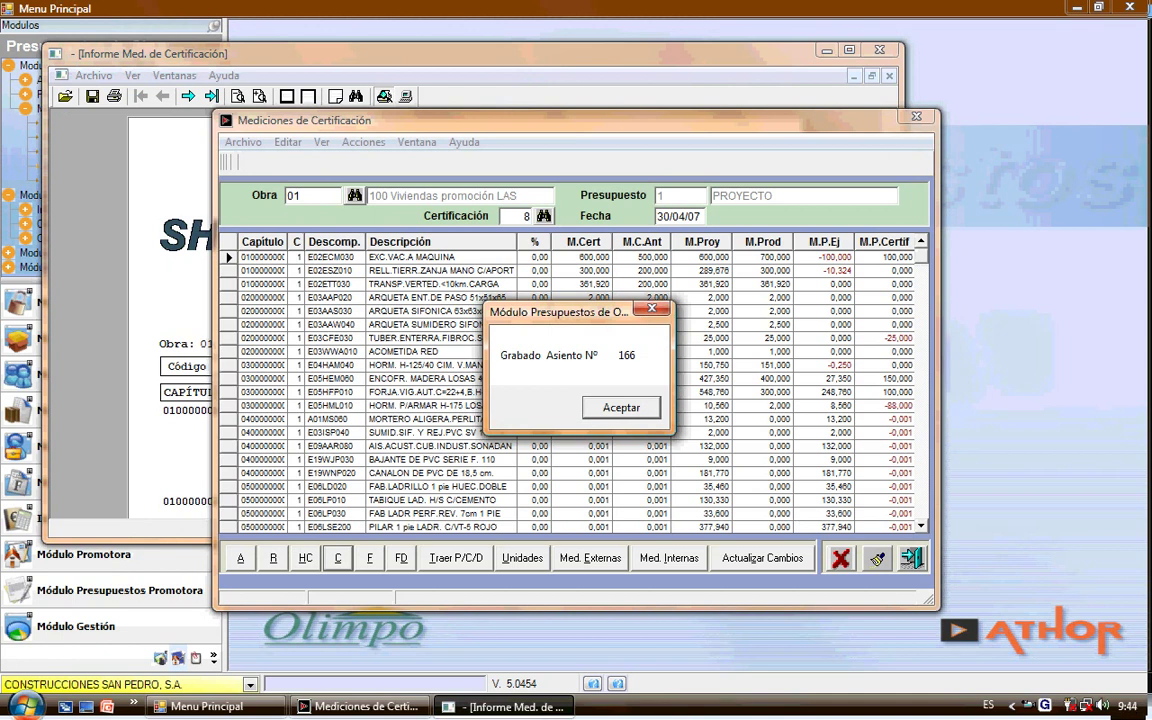
key("Return")
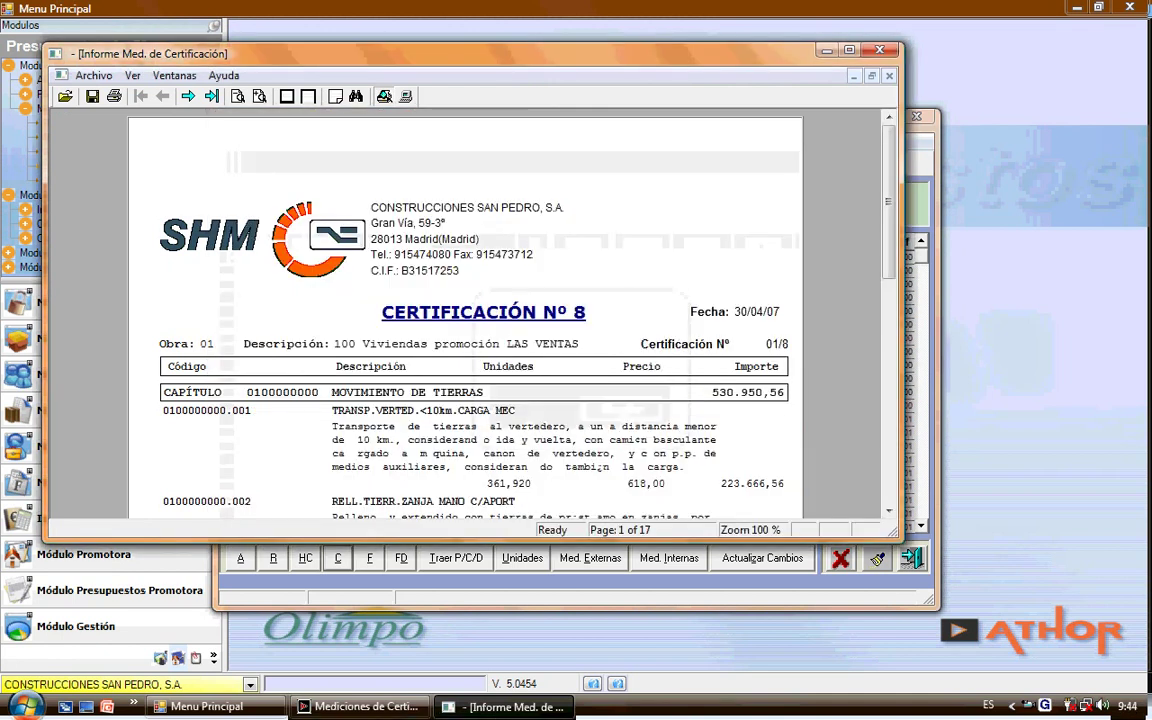
Examine the chapter totals and certification summary on the report's last page in a maximized view, and close the report
left_click(849, 50)
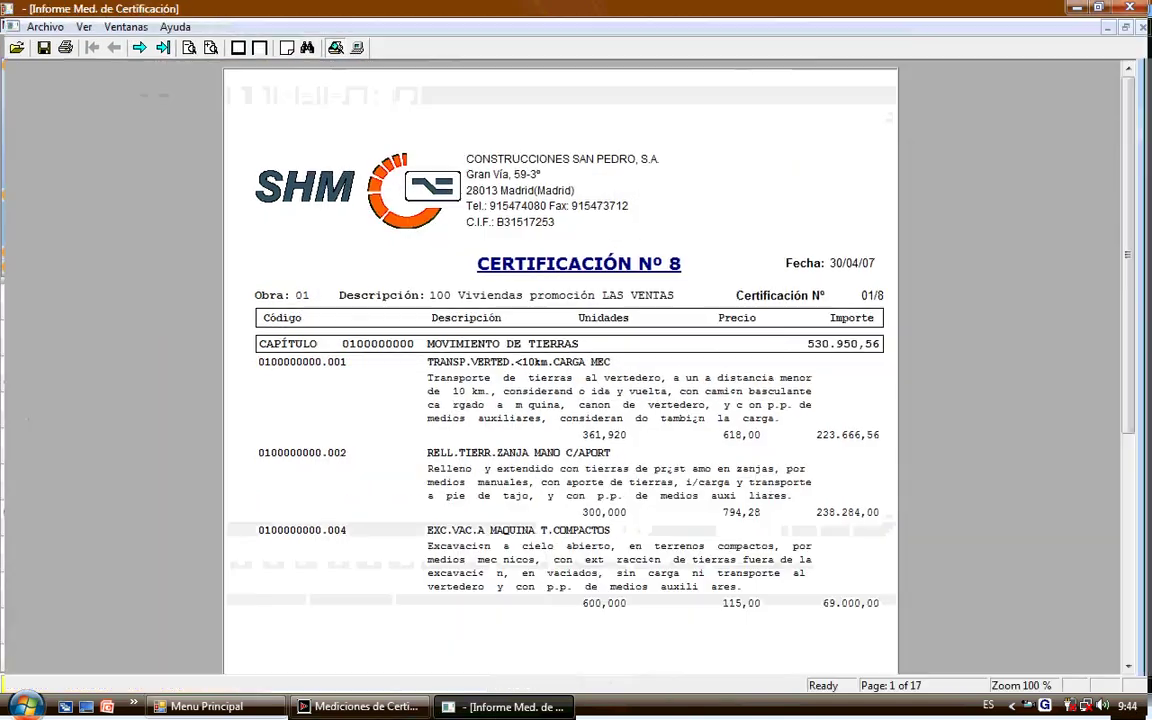
left_click(163, 48)
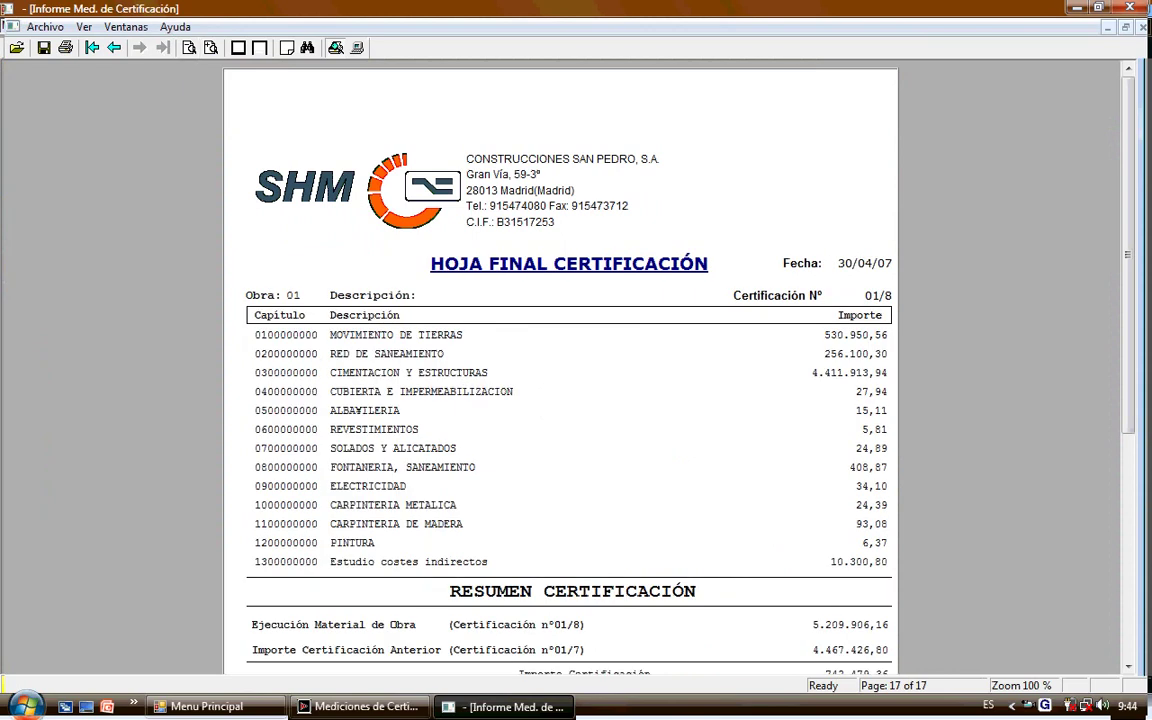
left_click(1128, 666)
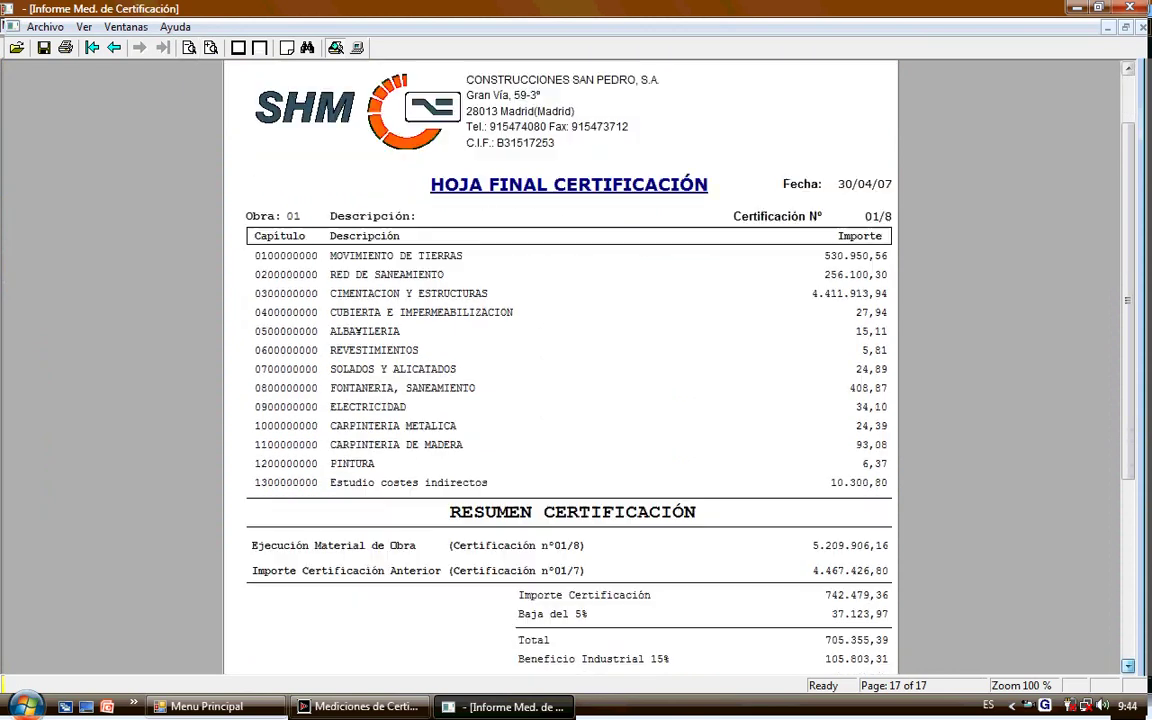
left_click(1128, 666)
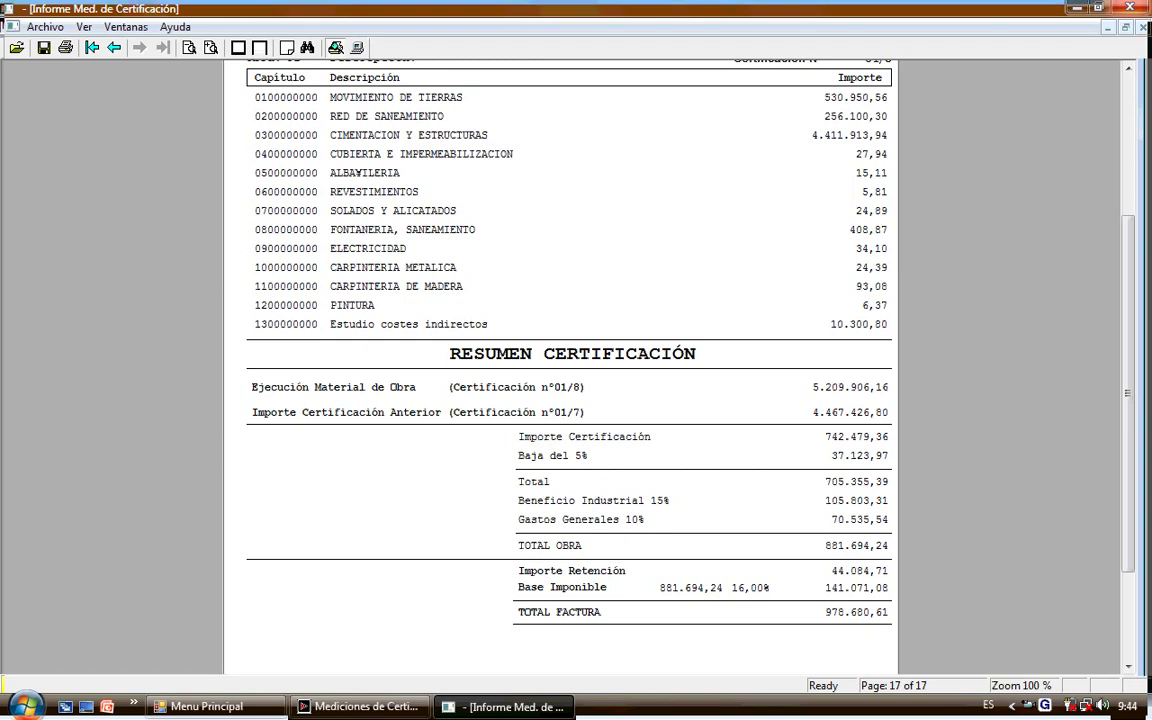
left_click(1130, 7)
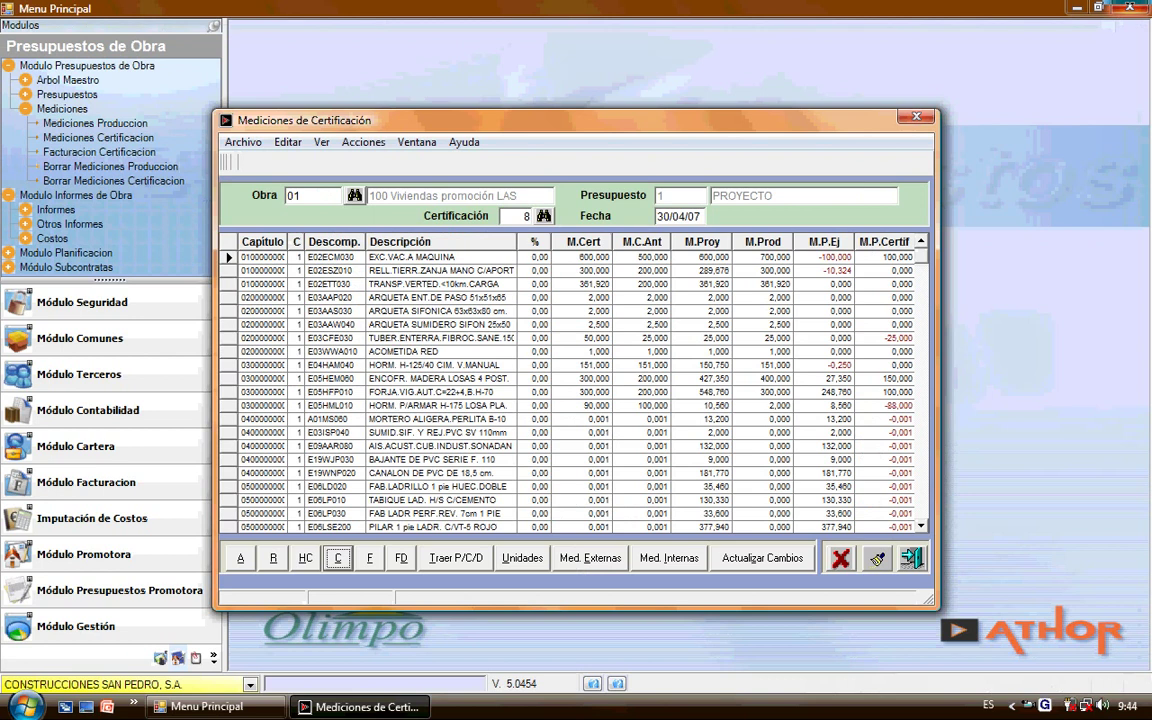
Regenerate the invoice for certification 8, review its chapter amounts, summary and due dates, and close it
left_click(370, 558)
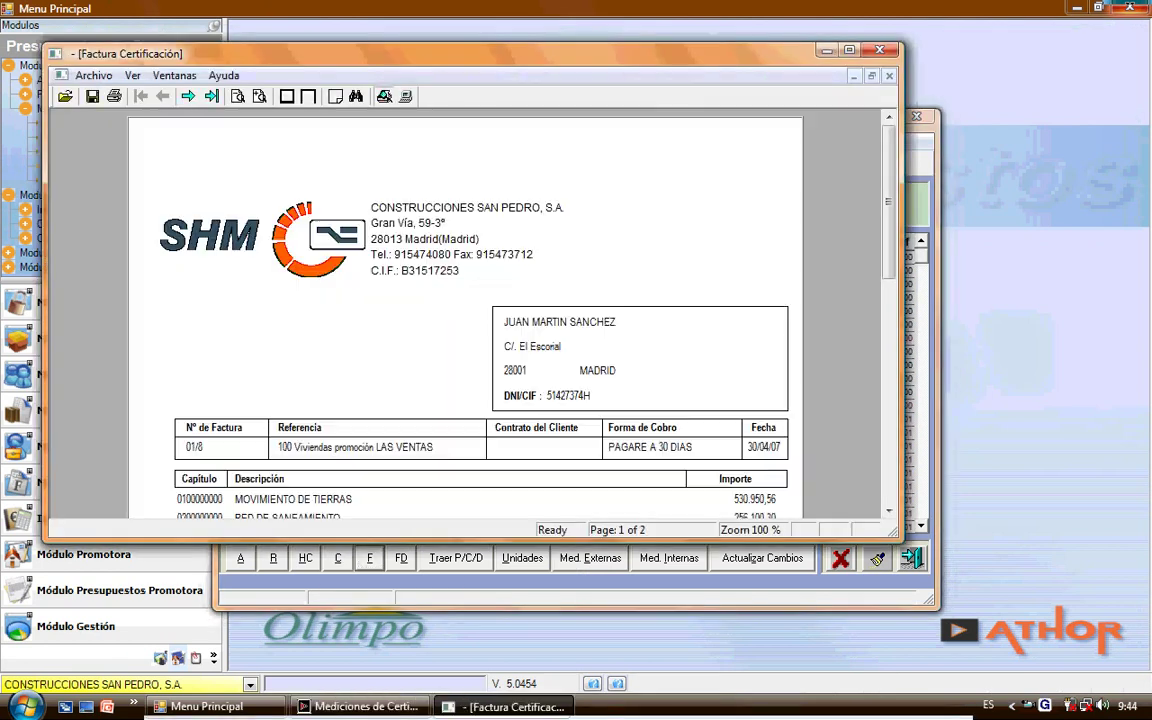
left_click(849, 50)
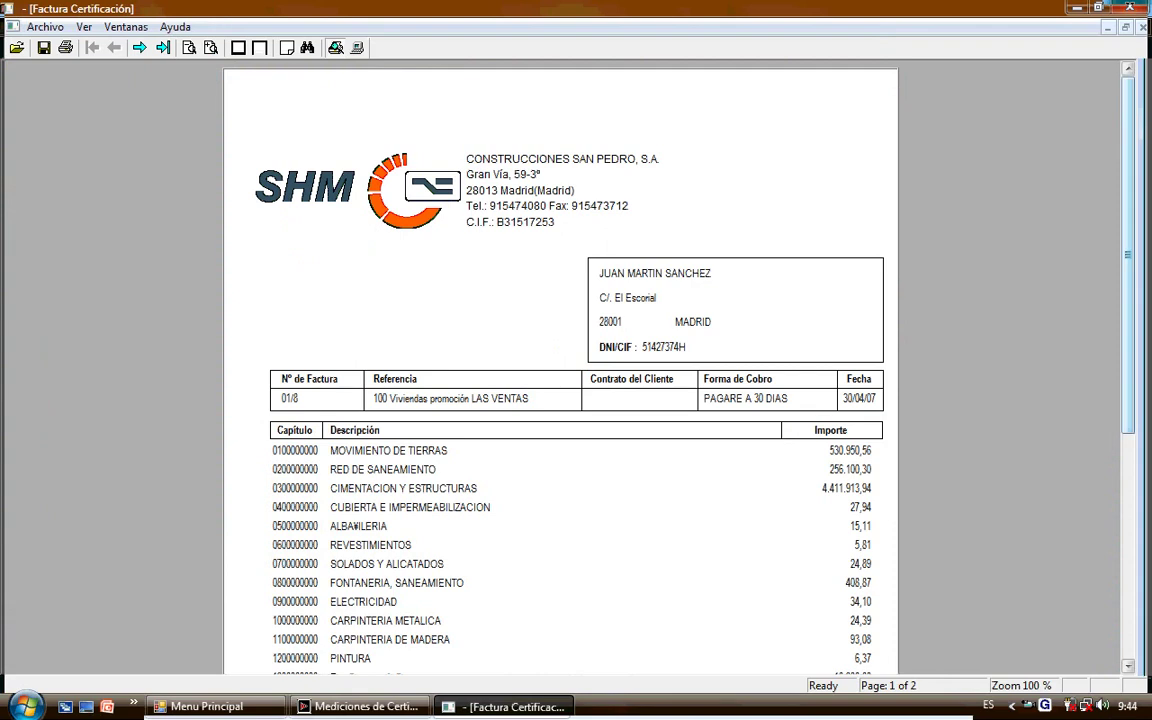
scroll(560, 370, "down", 5)
scroll(560, 370, "down", 2)
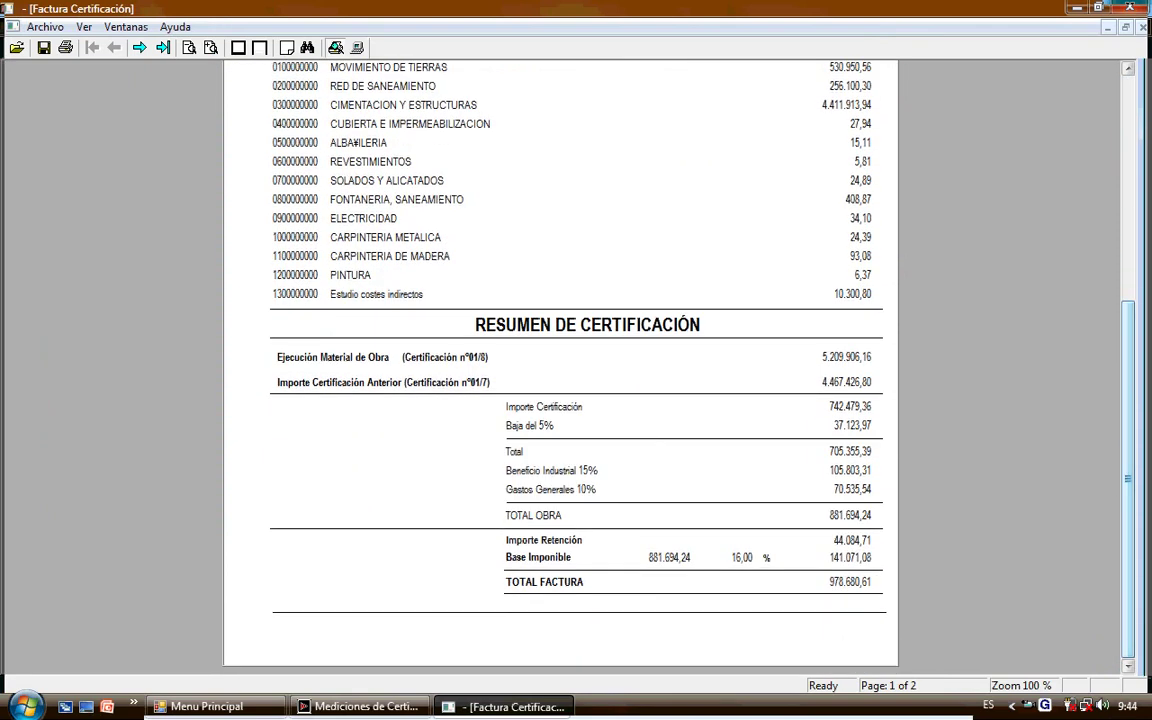
scroll(560, 370, "up", 7)
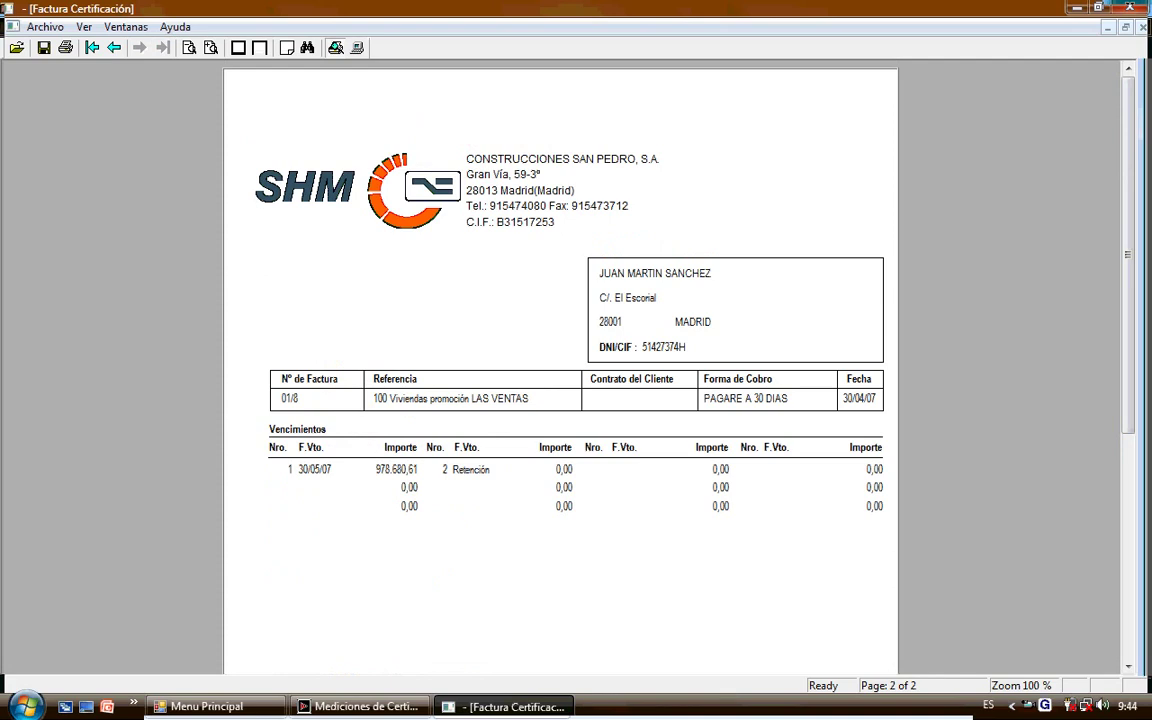
left_click(114, 48)
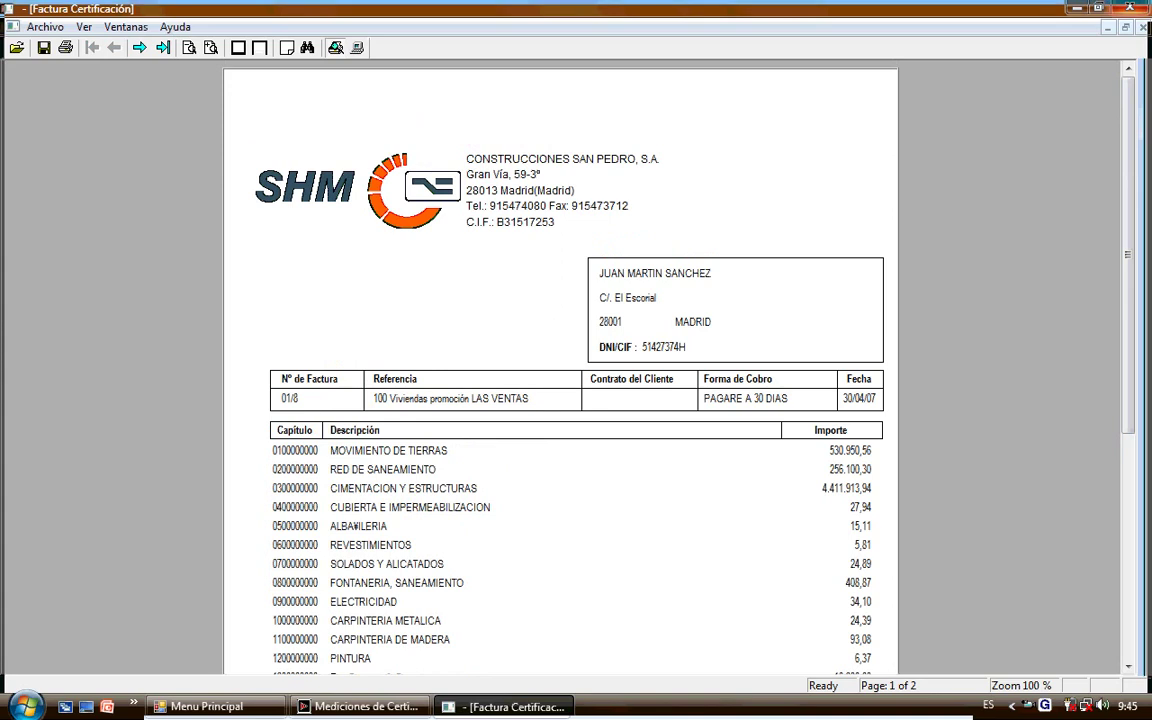
key("alt+F4")
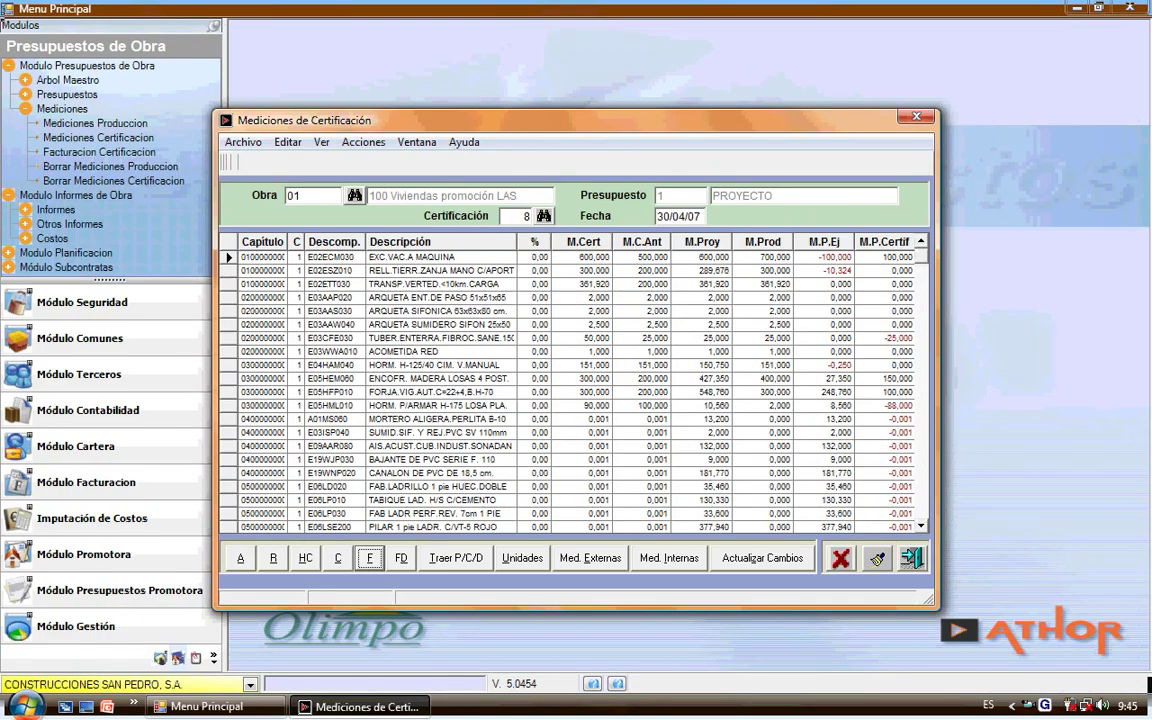
Leave the certification measurements and open the cost analysis (Analisis de Costos) from the works reports module
left_click(912, 558)
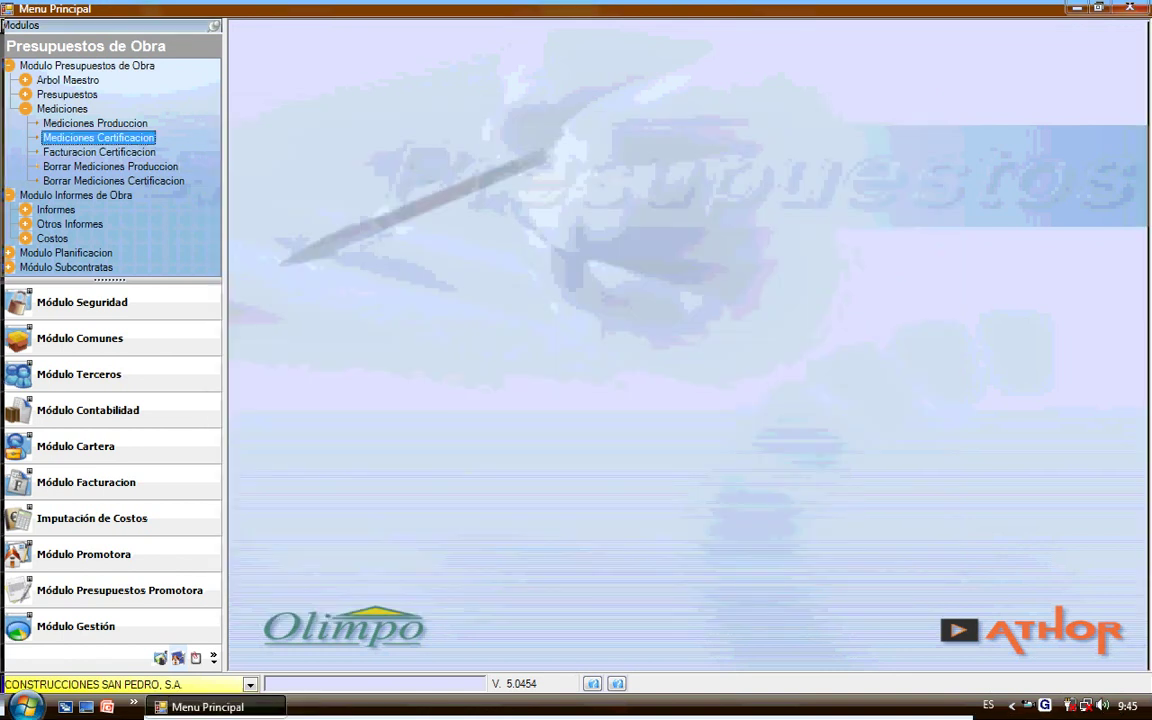
left_click(26, 109)
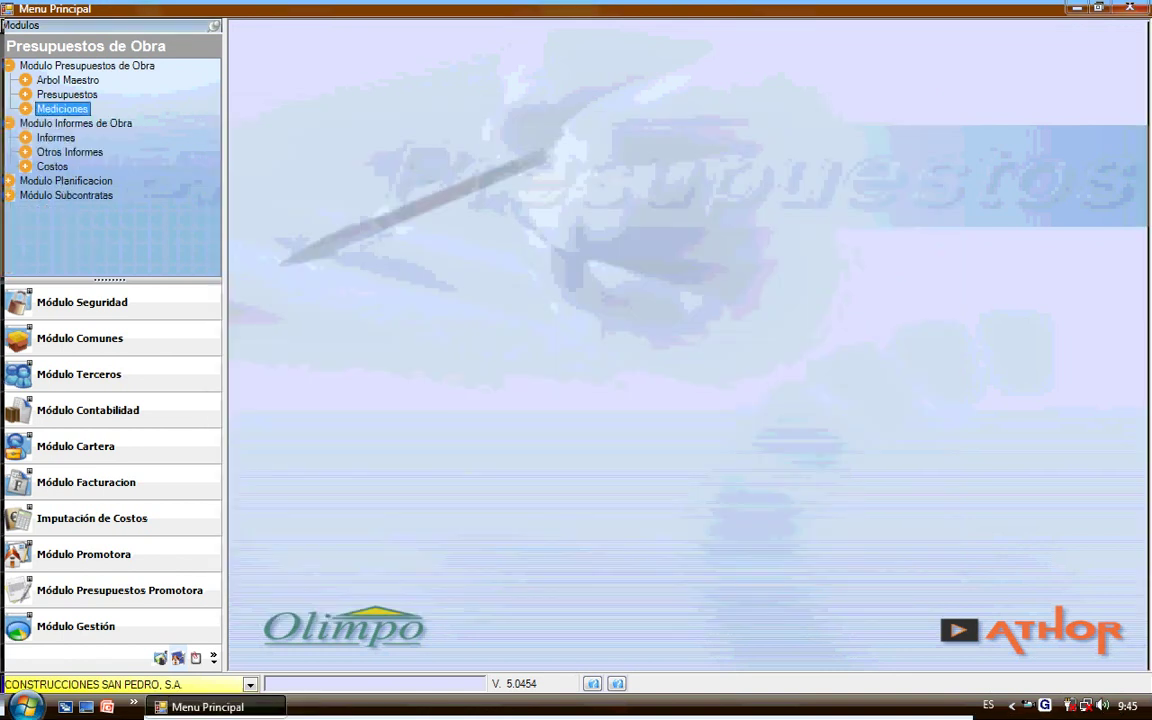
double_click(52, 167)
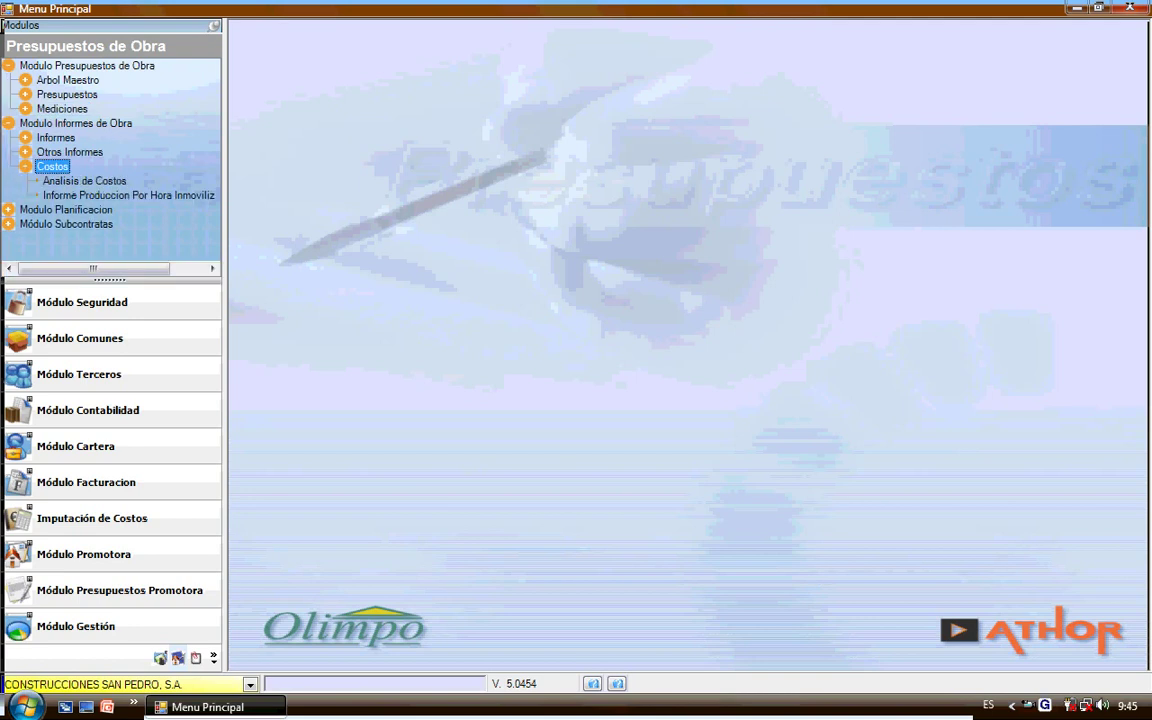
left_click(84, 181)
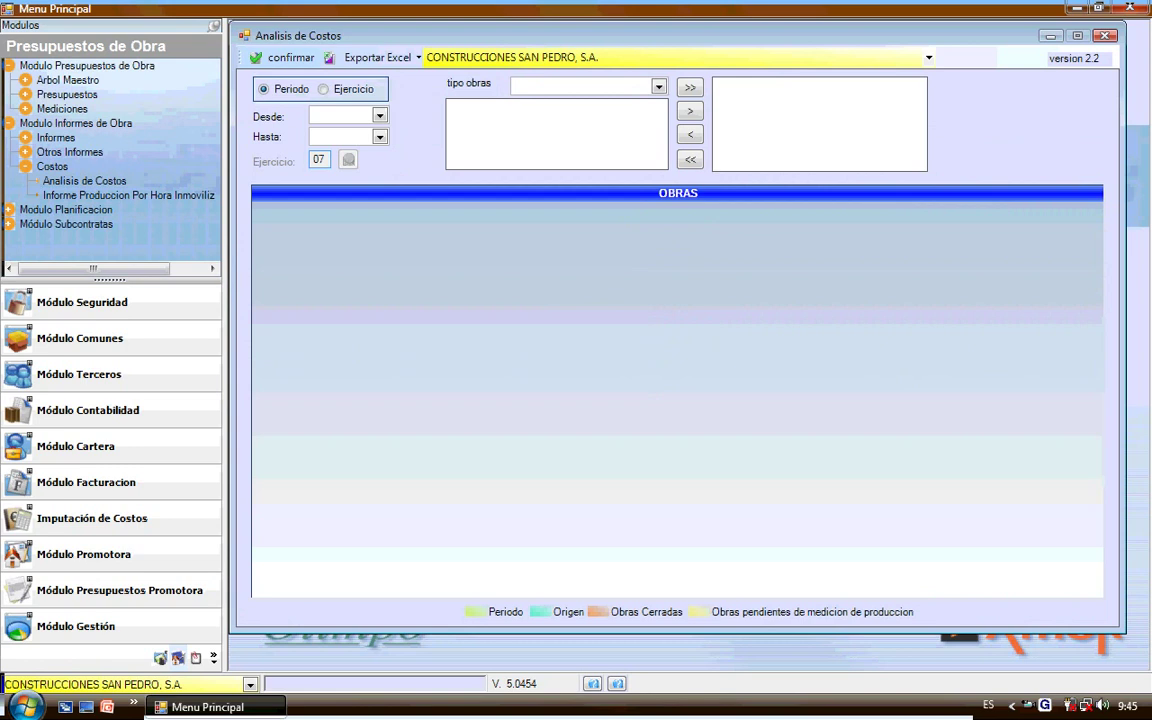
Filter the cost analysis by Obras Abiertas and include all the listed works, 01 to 04
left_click(659, 87)
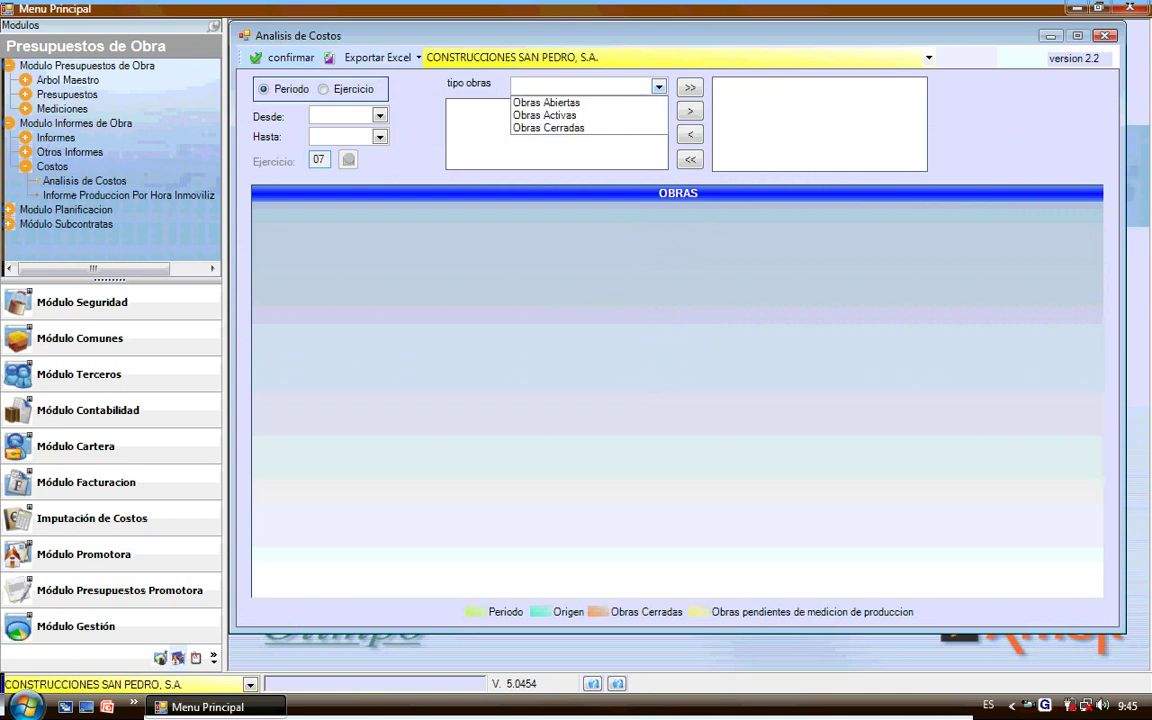
left_click(547, 103)
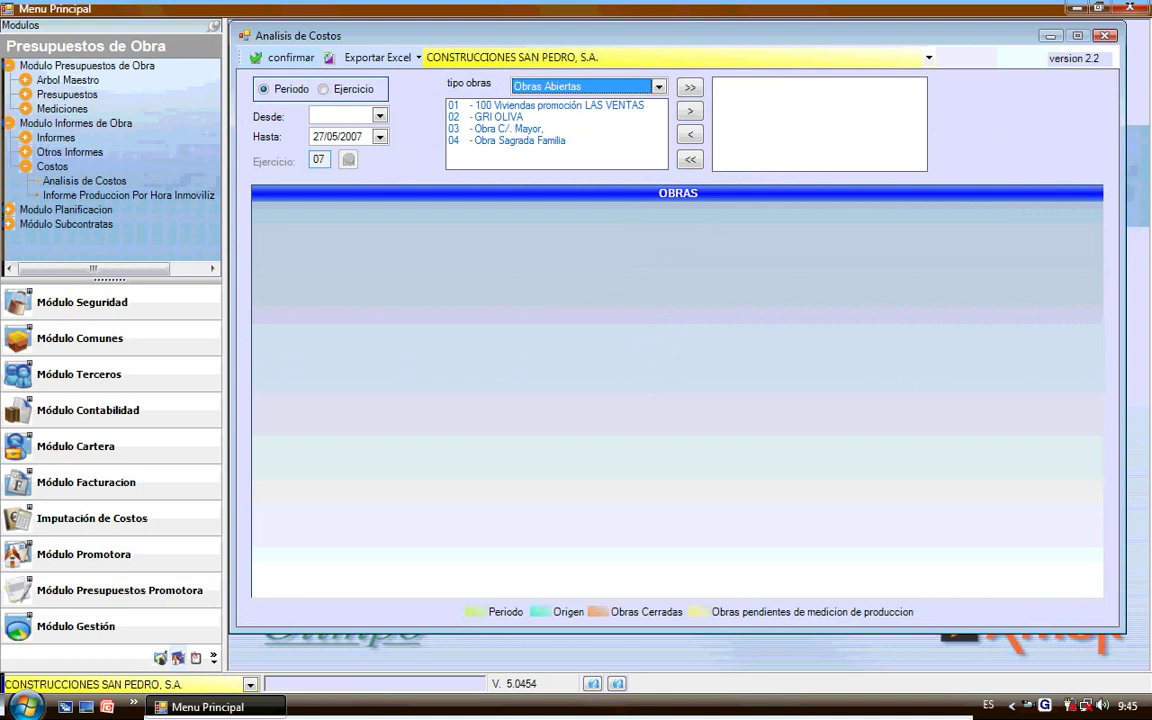
left_click(690, 87)
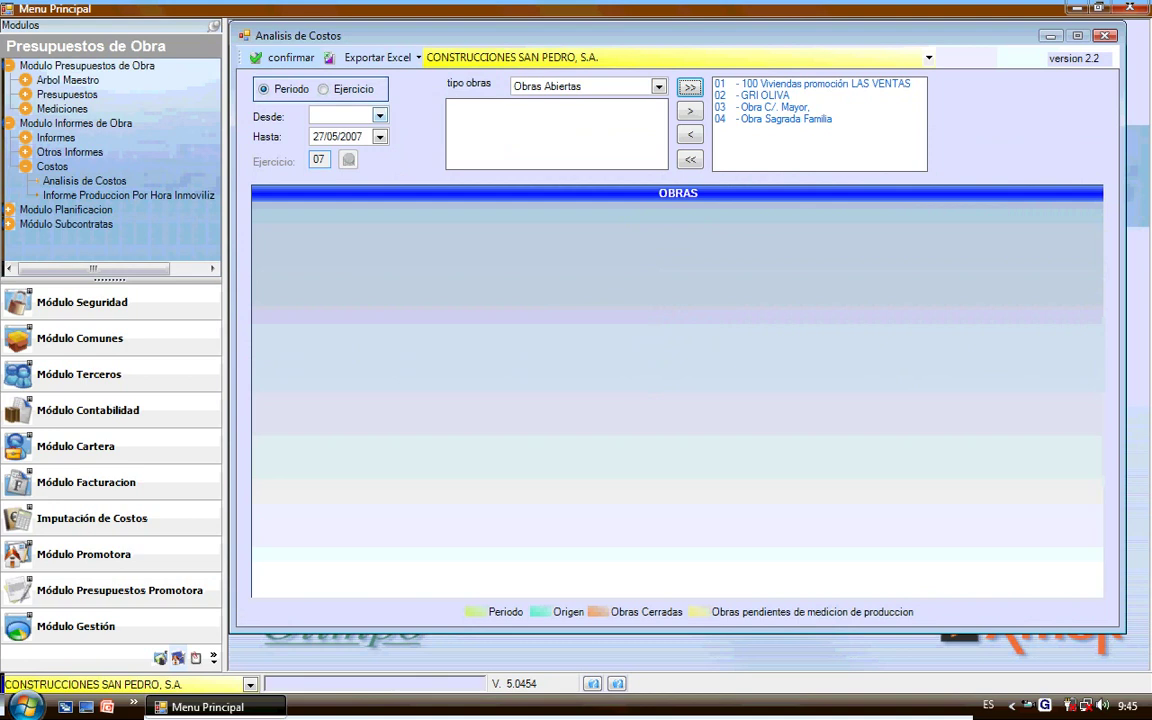
Set the analysis period's start date to 01/05/2007 and run the cost analysis
left_click(379, 116)
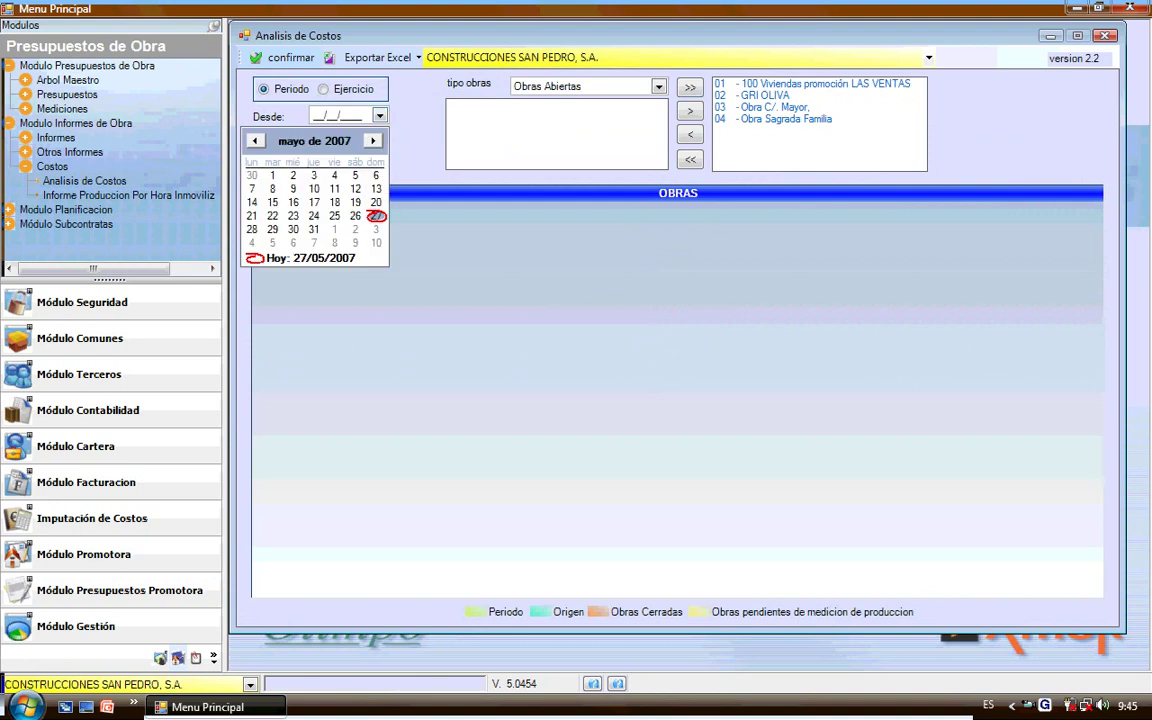
left_click(272, 175)
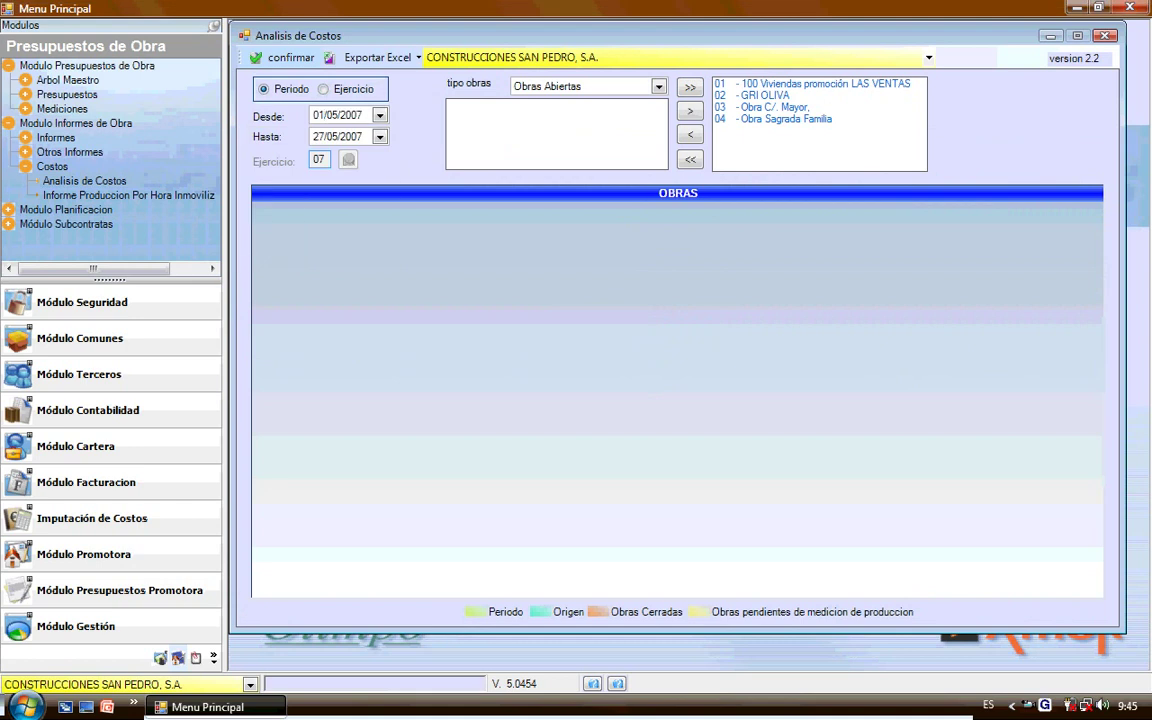
left_click(320, 115)
left_click(285, 58)
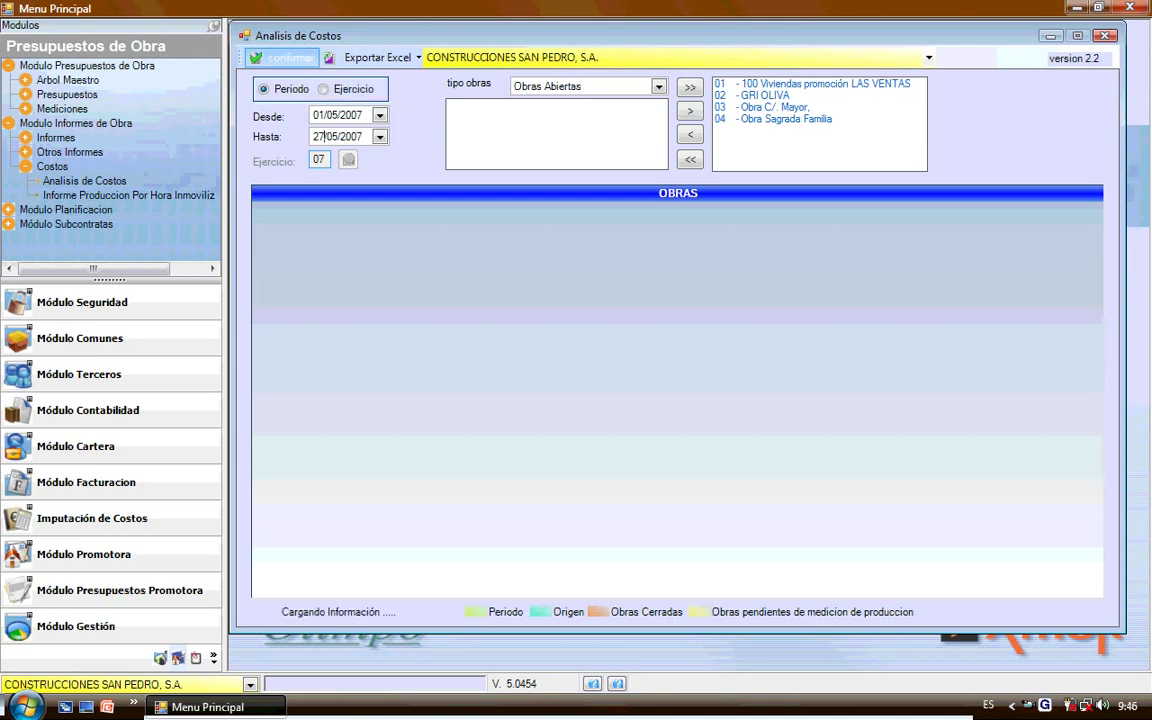